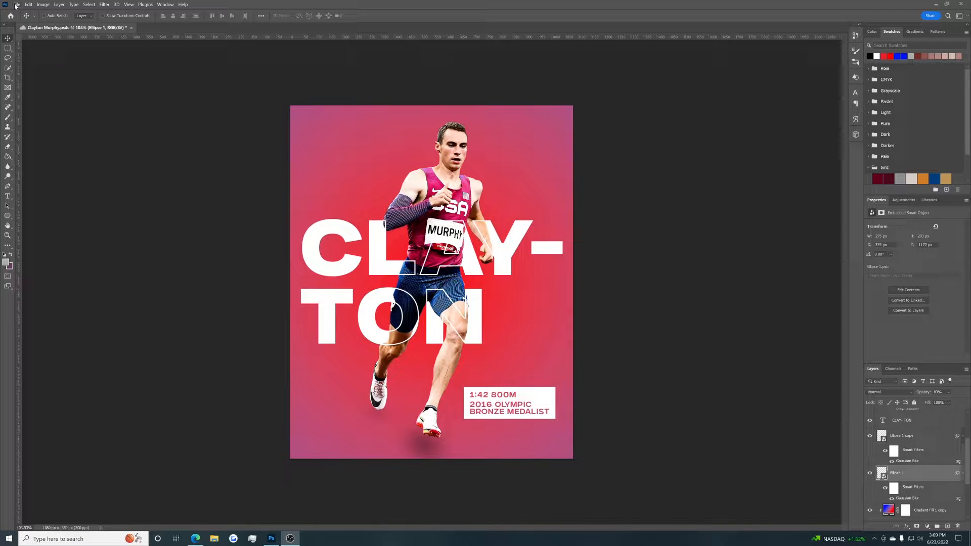
Create a new 1080 x 1350 px document at 300 ppi from the saved Instagram Portrait preset and unlock its background layer
left_click(16, 6)
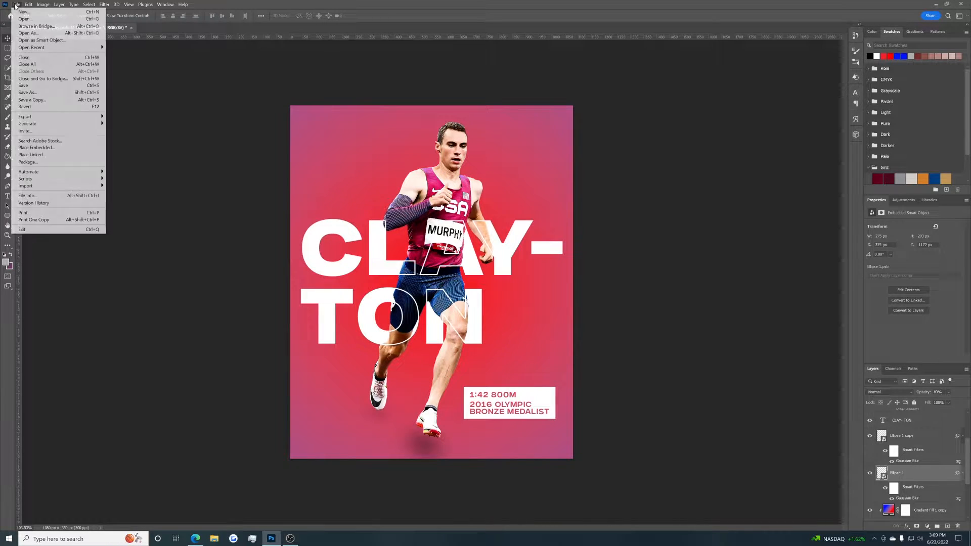
left_click(26, 14)
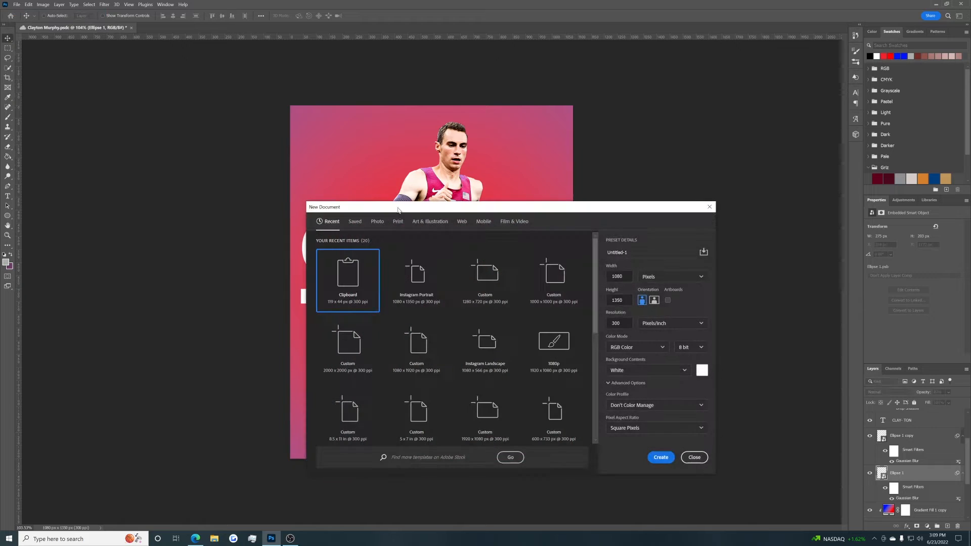
left_click(420, 282)
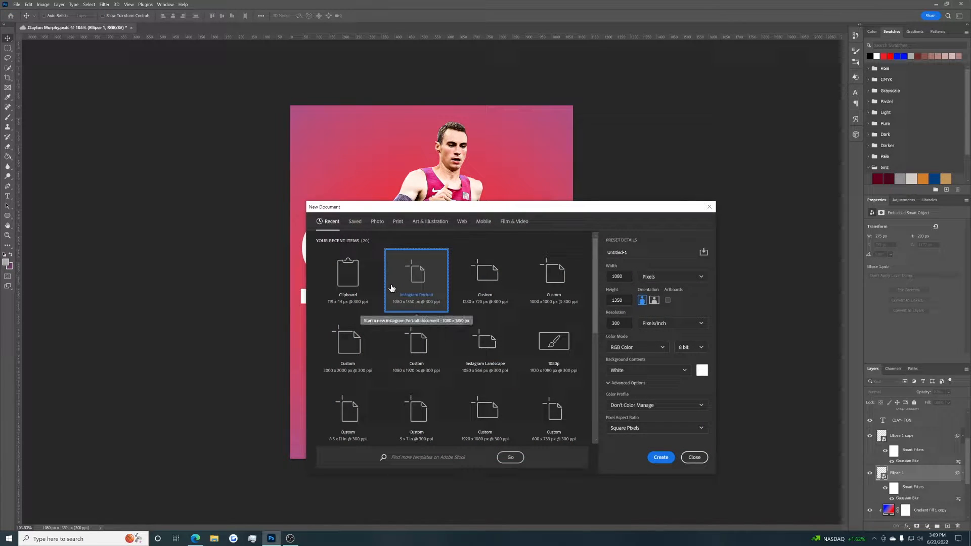
left_click(360, 226)
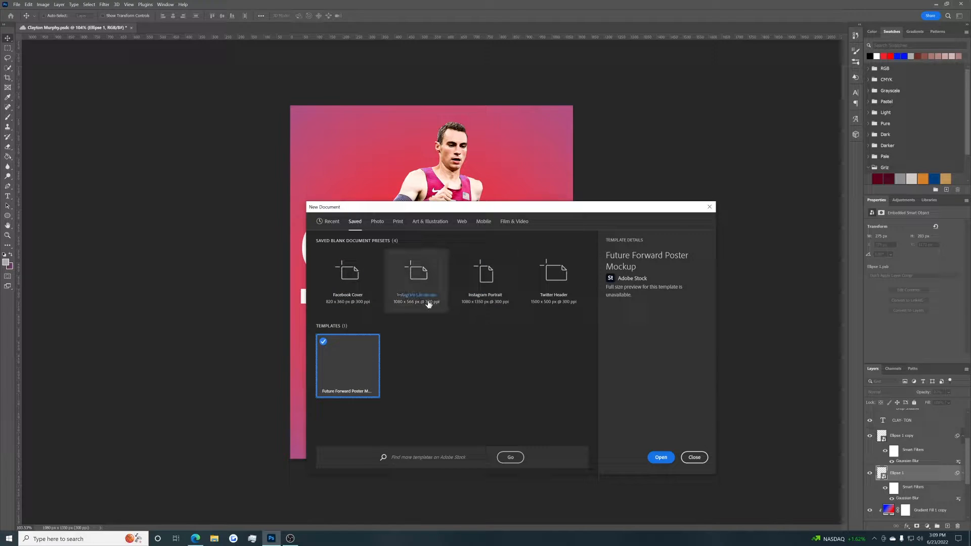
left_click(478, 294)
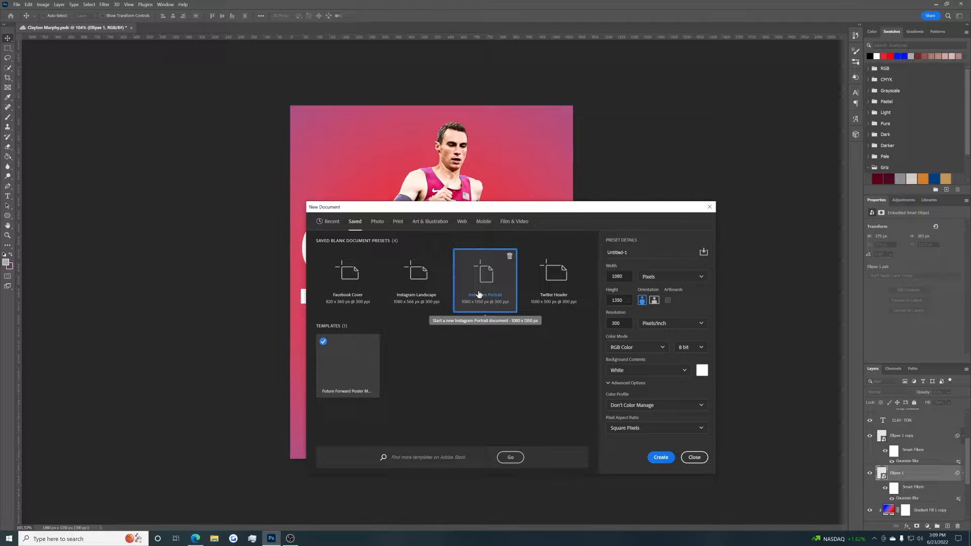
left_click(661, 457)
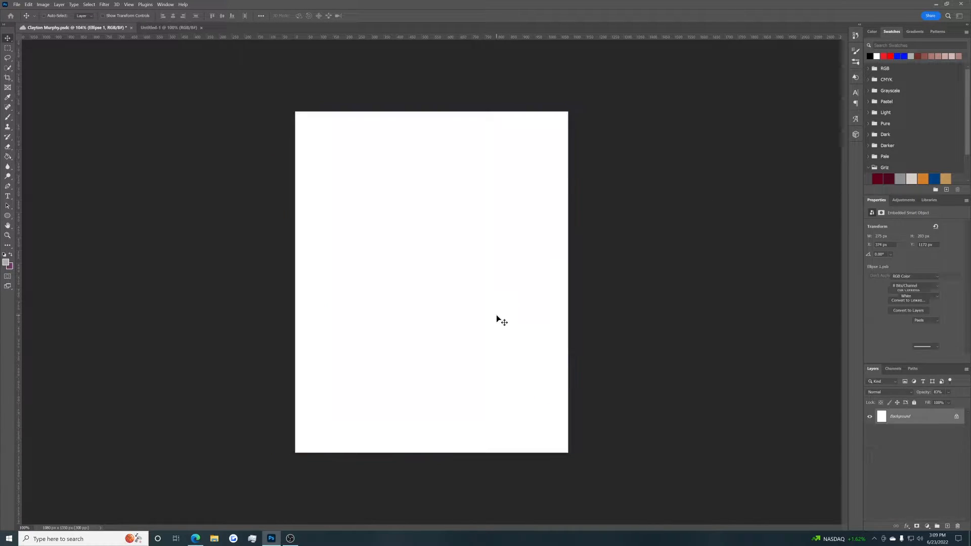
scroll(497, 317, "up", 2)
scroll(497, 317, "down", 3)
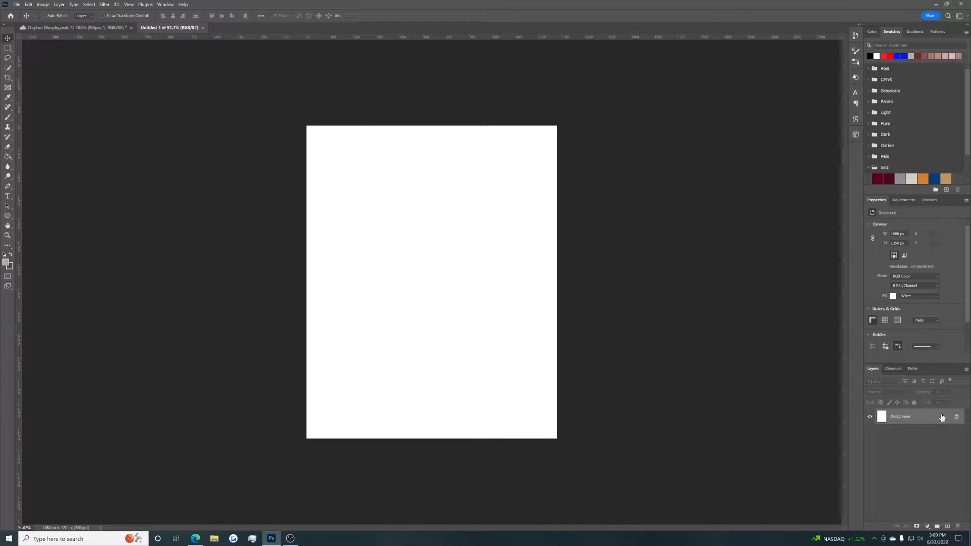
left_click(957, 416)
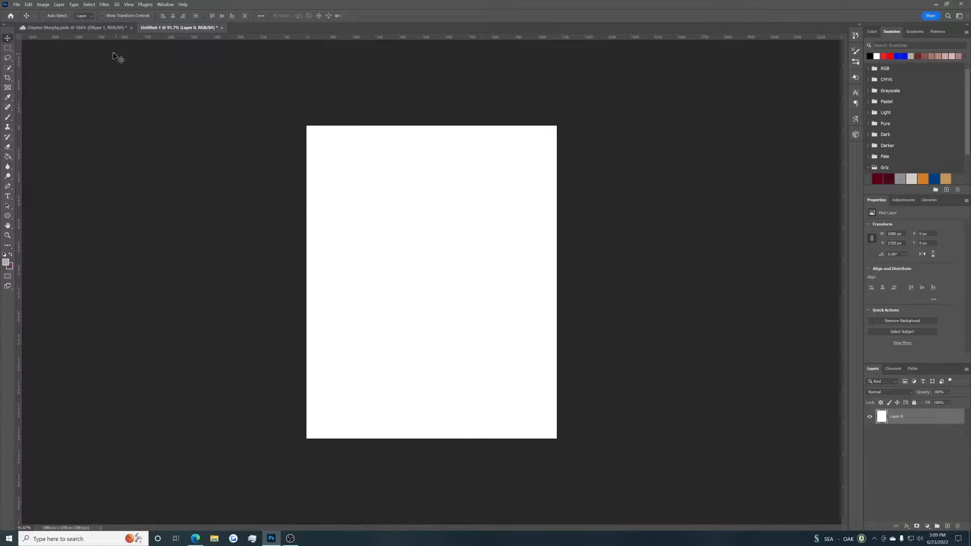
Copy the original race photo layer from the Clayton Murphy document into the new document
left_click(93, 29)
scroll(910, 486, "up", 3)
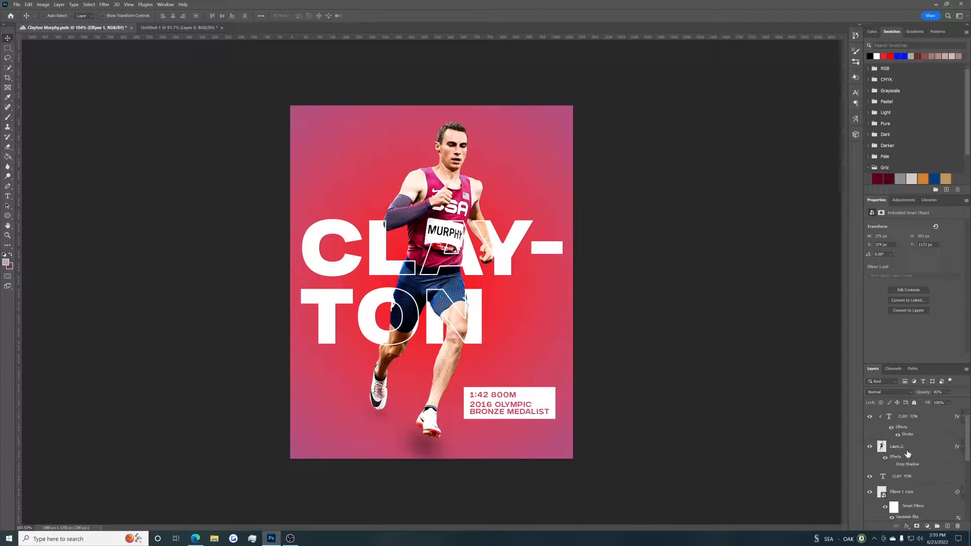
left_click(907, 449)
scroll(919, 467, "down", 1)
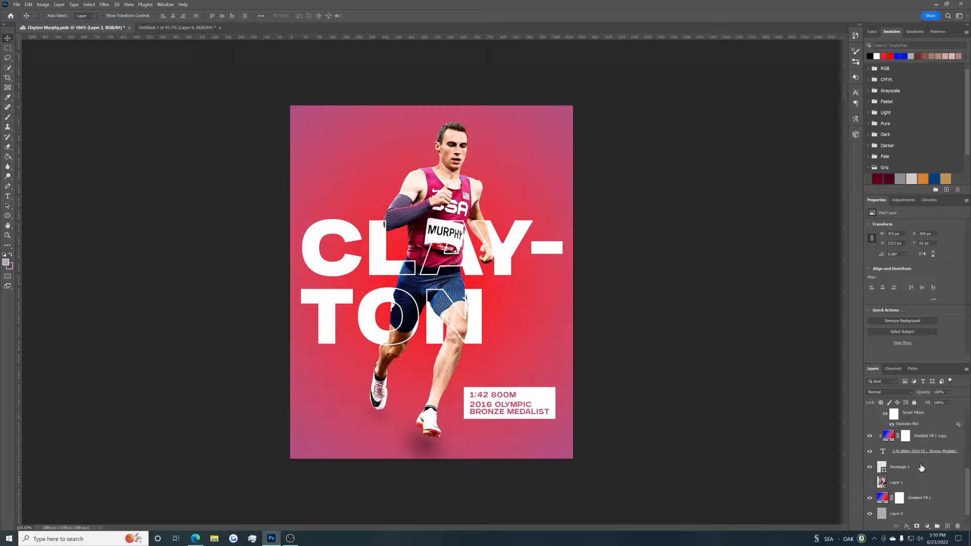
scroll(916, 457, "down", 5)
left_click(905, 483)
left_click(870, 482)
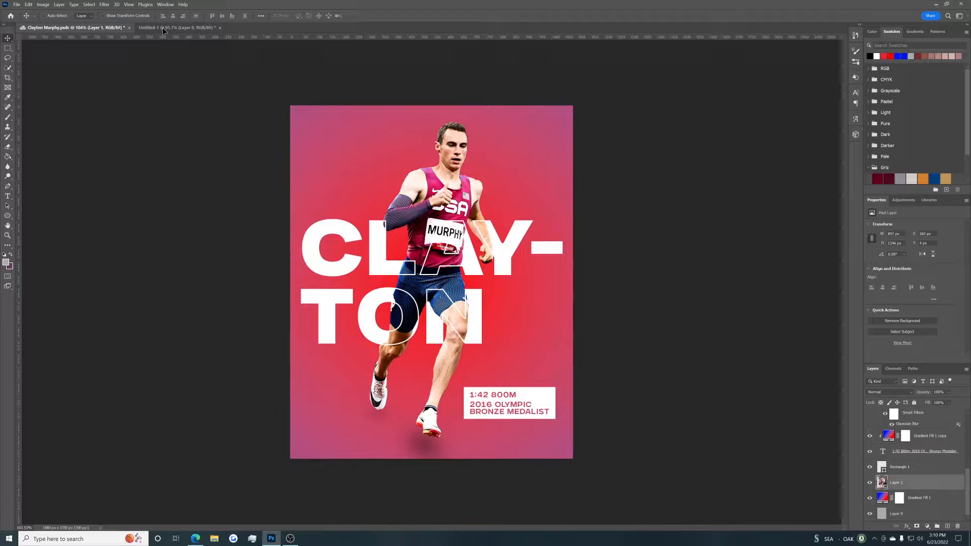
left_click_drag(162, 28, 470, 289)
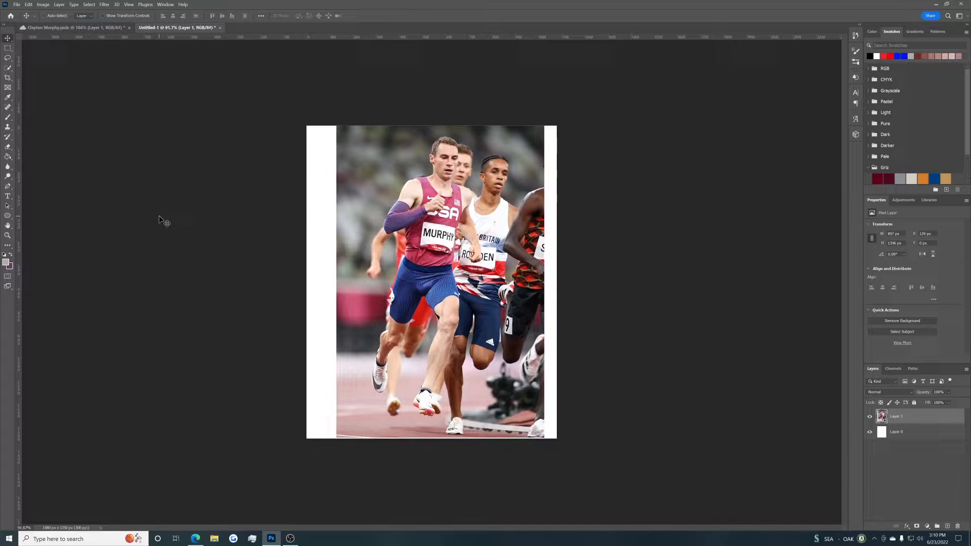
Select the front runner in the race photo with the Quick Selection tool, subtracting parts of the other runners and background
left_click(8, 69)
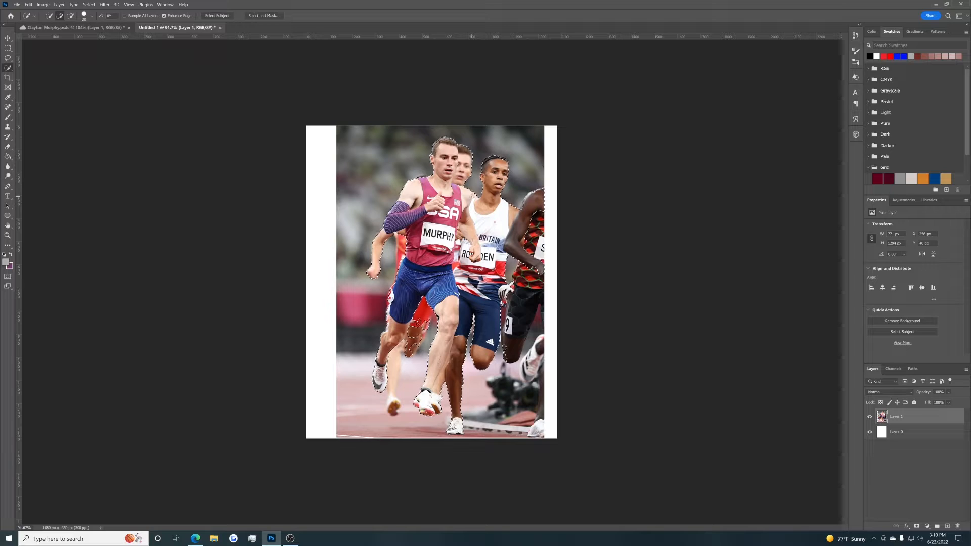
key("alt")
key("alt")
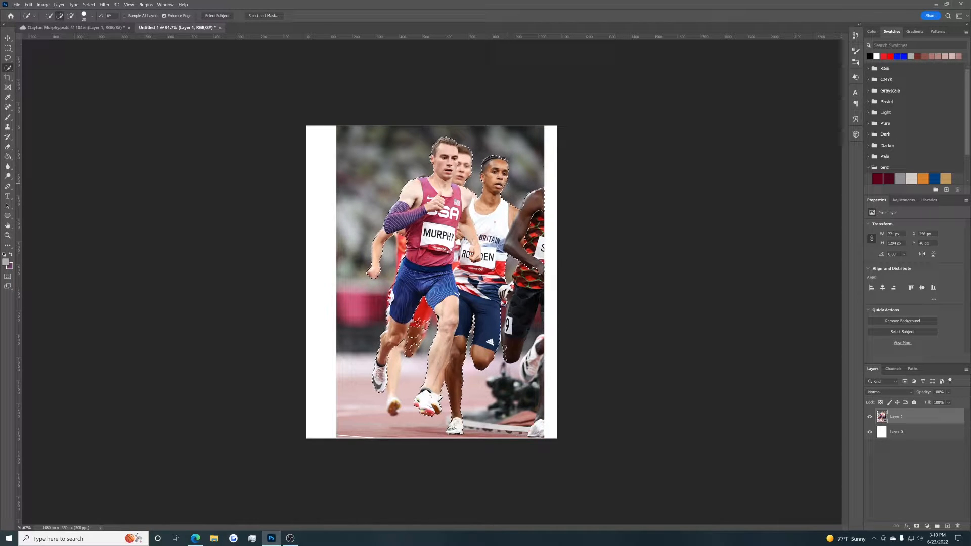
key("alt")
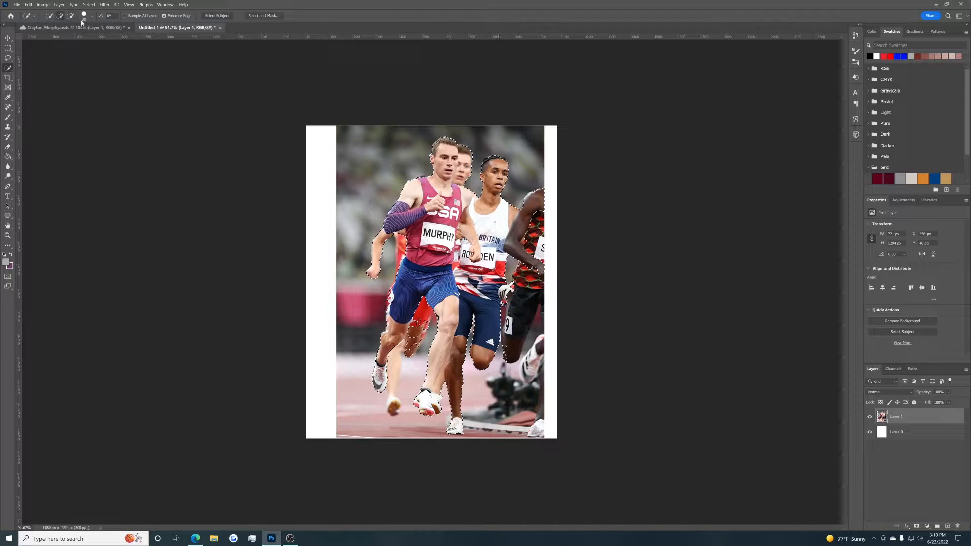
left_click(60, 17)
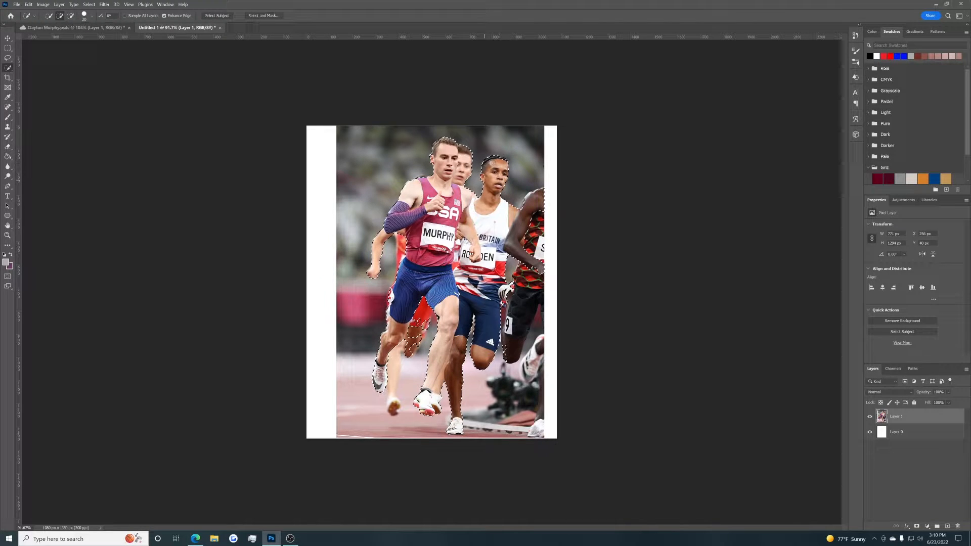
left_click_drag(493, 170, 494, 178)
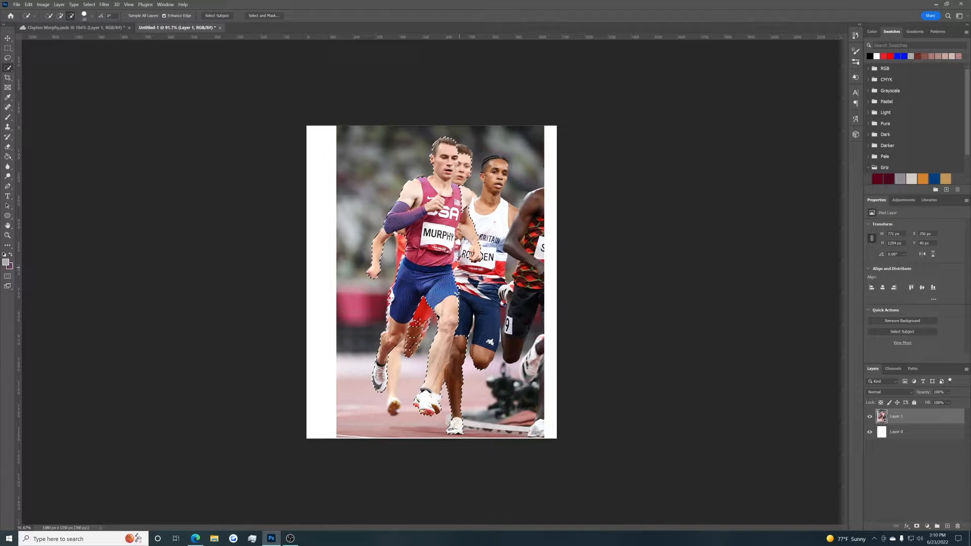
key("ctrl+z")
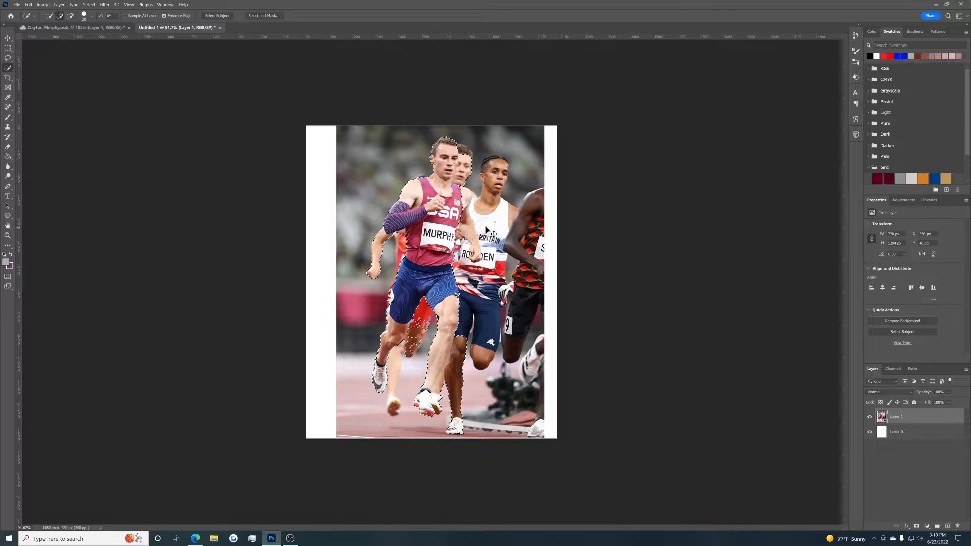
mouse_move(518, 218)
left_mouse_down()
mouse_move(506, 214)
mouse_move(466, 381)
mouse_move(418, 323)
left_mouse_up()
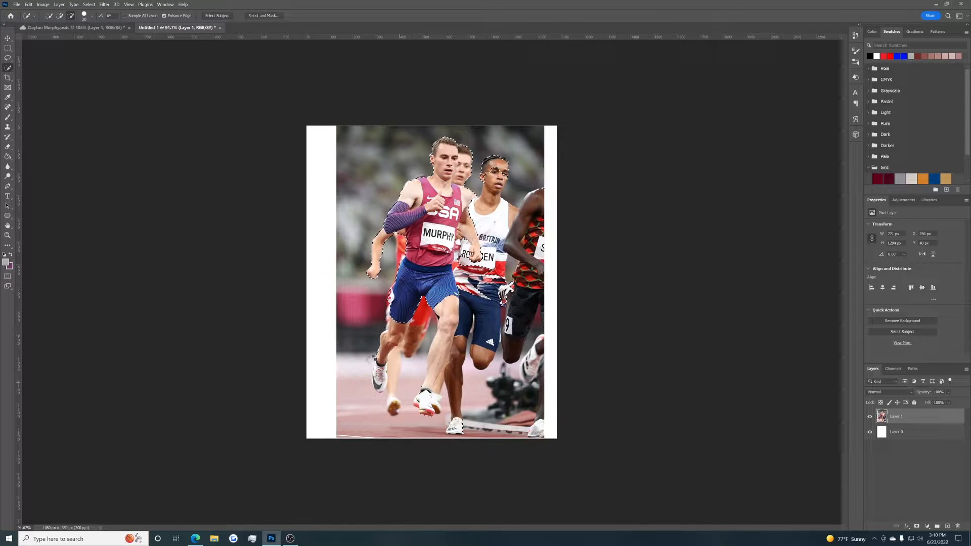
mouse_move(385, 399)
left_mouse_down()
mouse_move(412, 409)
mouse_move(422, 384)
left_mouse_up()
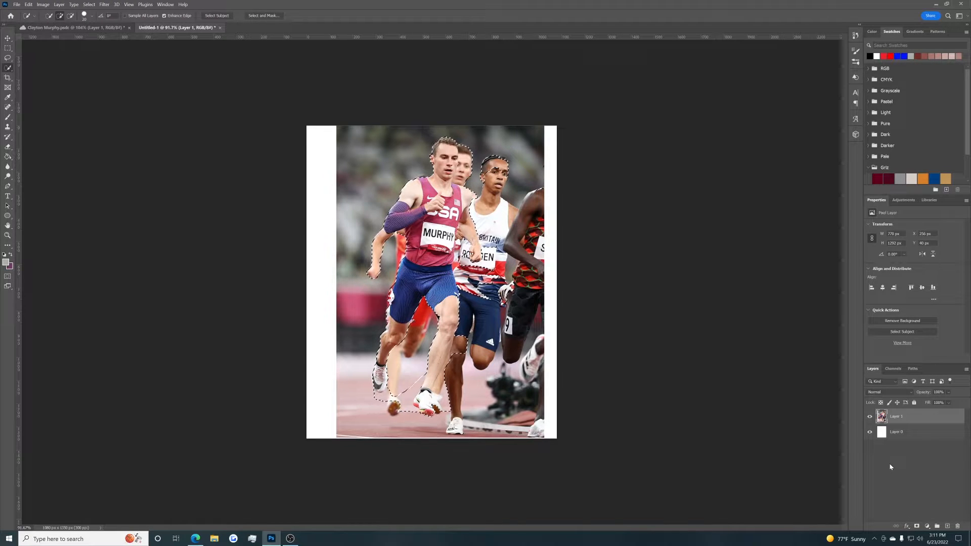
Copy the selected runner onto a new layer and hide the original race photo layer
key("ctrl+j")
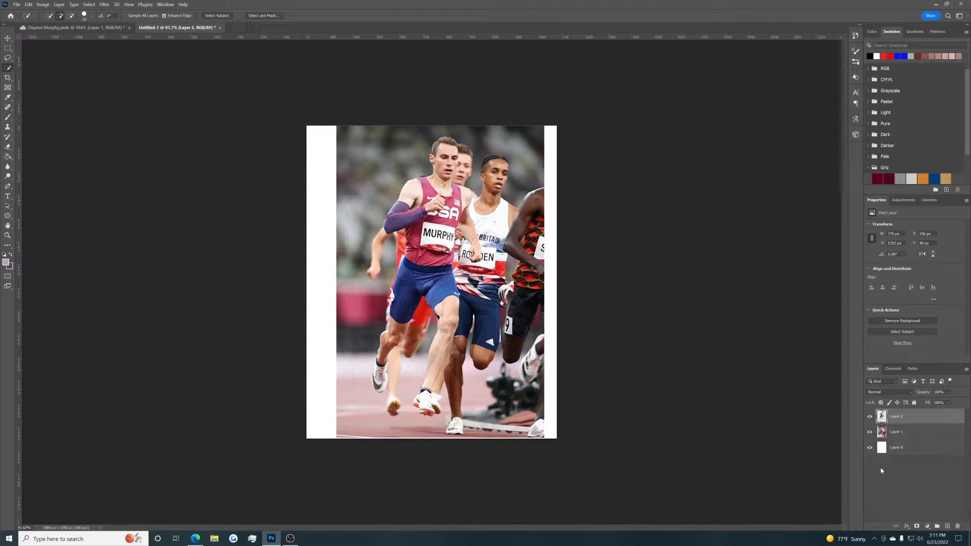
left_click(869, 433)
left_click(869, 432)
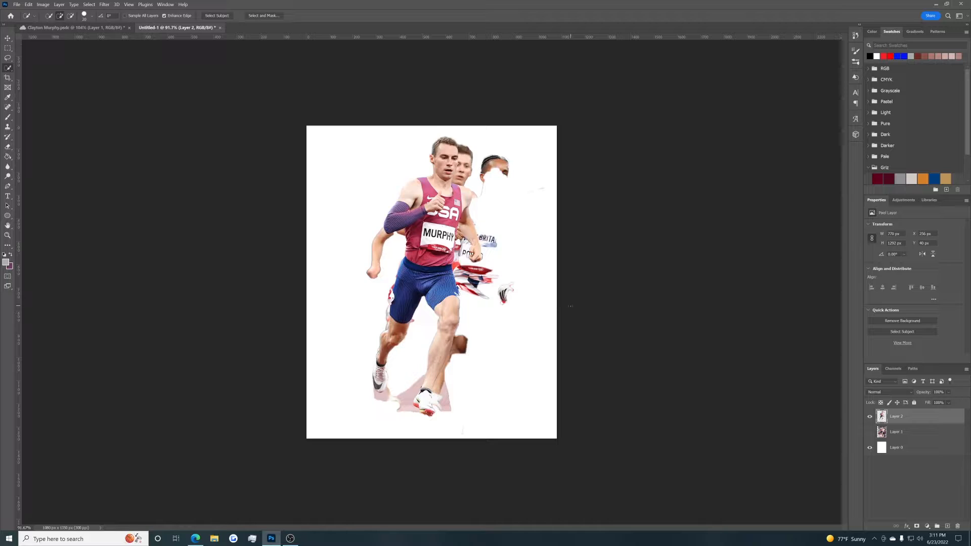
Try erasing the leftover pieces of the other runners from the cutout layer and undo those eraser strokes
key("e")
left_click_drag(499, 297, 510, 301)
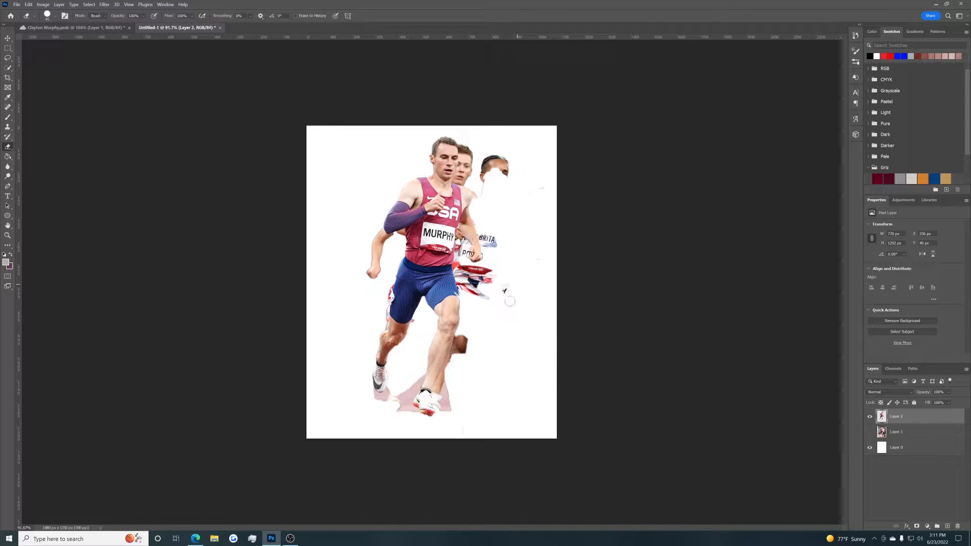
mouse_move(511, 199)
left_mouse_down()
mouse_move(488, 180)
mouse_move(466, 181)
mouse_move(476, 172)
mouse_move(501, 178)
left_mouse_up()
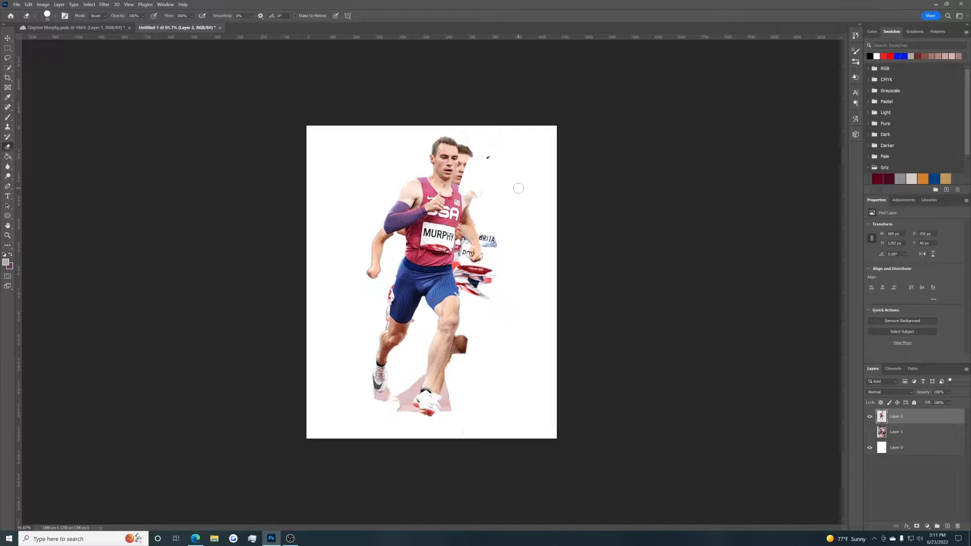
mouse_move(489, 158)
left_mouse_down()
mouse_move(456, 172)
mouse_move(477, 173)
mouse_move(506, 188)
left_mouse_up()
key("ctrl+z")
key("ctrl+z")
key("ctrl+z")
key("ctrl+z")
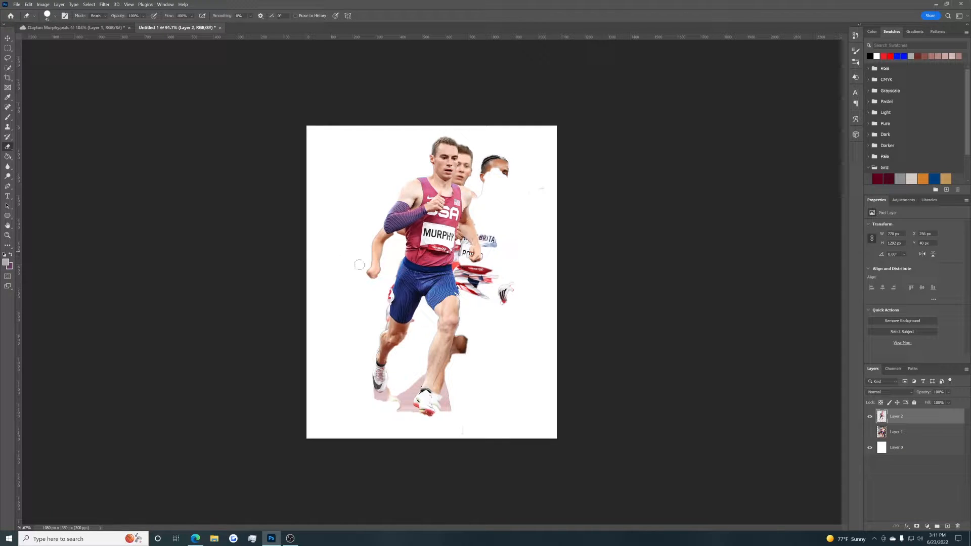
Enlarge the eraser brush and erase the leftover pieces of the other runners beside the front runner
right_click(513, 302)
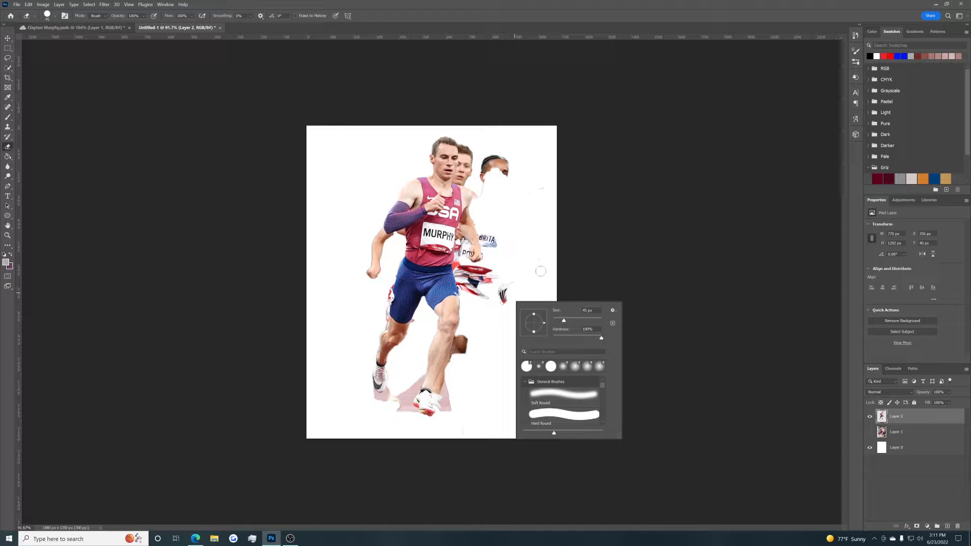
left_click_drag(572, 322, 571, 321)
mouse_move(529, 266)
left_mouse_down()
mouse_move(504, 295)
mouse_move(479, 293)
mouse_move(475, 280)
mouse_move(495, 262)
mouse_move(481, 209)
mouse_move(498, 174)
mouse_move(471, 172)
mouse_move(482, 140)
left_mouse_up()
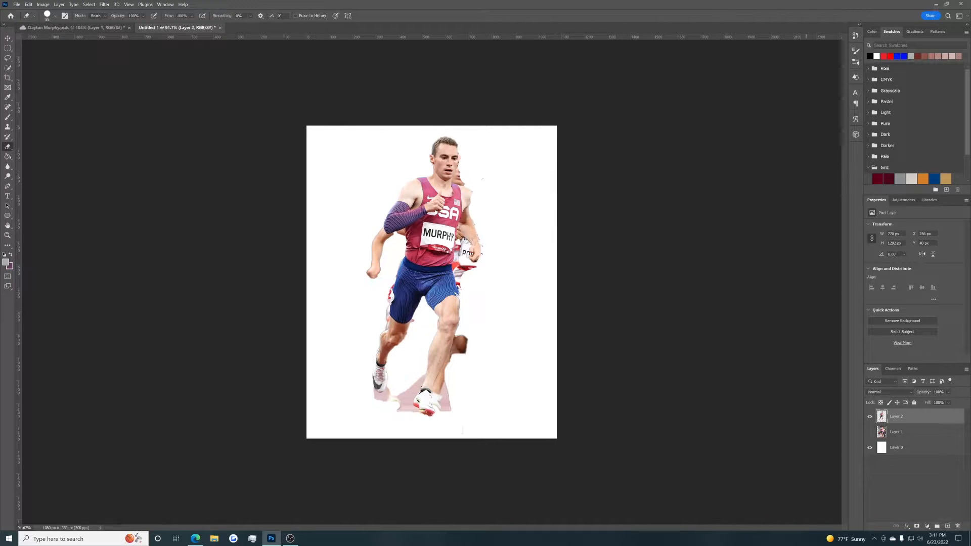
Delete the rough cutout and race photo layers, and undo the test eraser stroke on the white layer
key("Delete")
key("Delete")
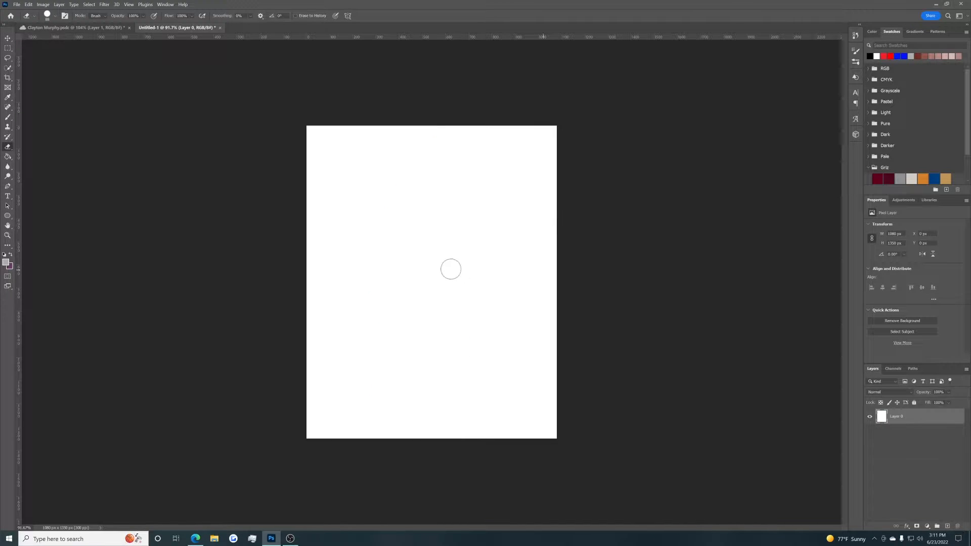
left_click_drag(450, 269, 442, 251)
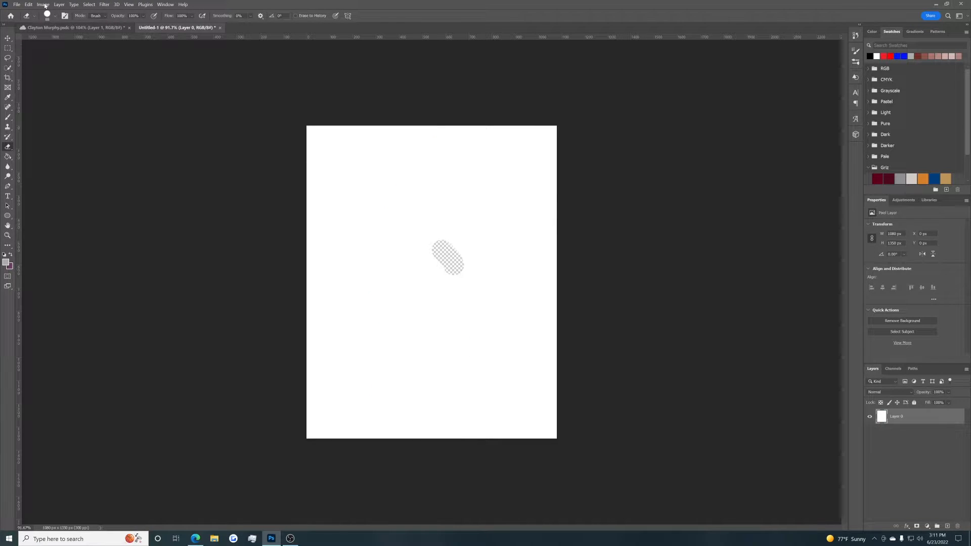
left_click(937, 441)
key("ctrl+z")
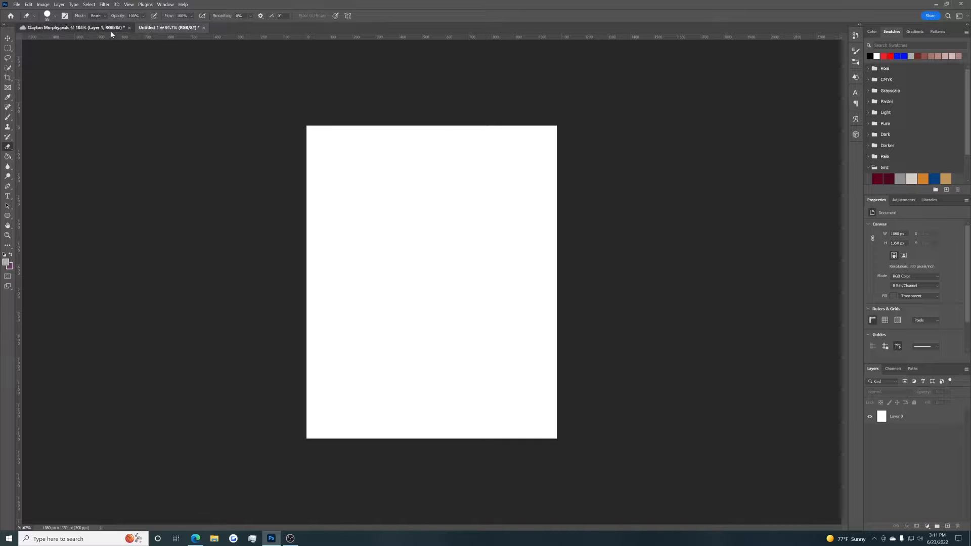
Copy the finished runner cutout, Layer 2, from the Clayton Murphy document onto the white canvas of the new document
left_click(71, 27)
key("v")
scroll(902, 480, "up", 5)
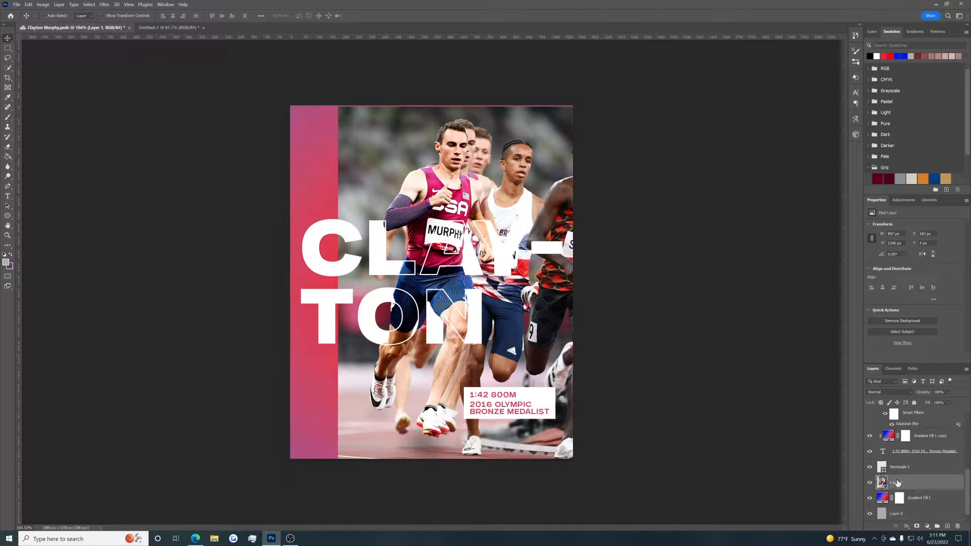
left_click(904, 448)
left_click_drag(596, 350, 430, 267)
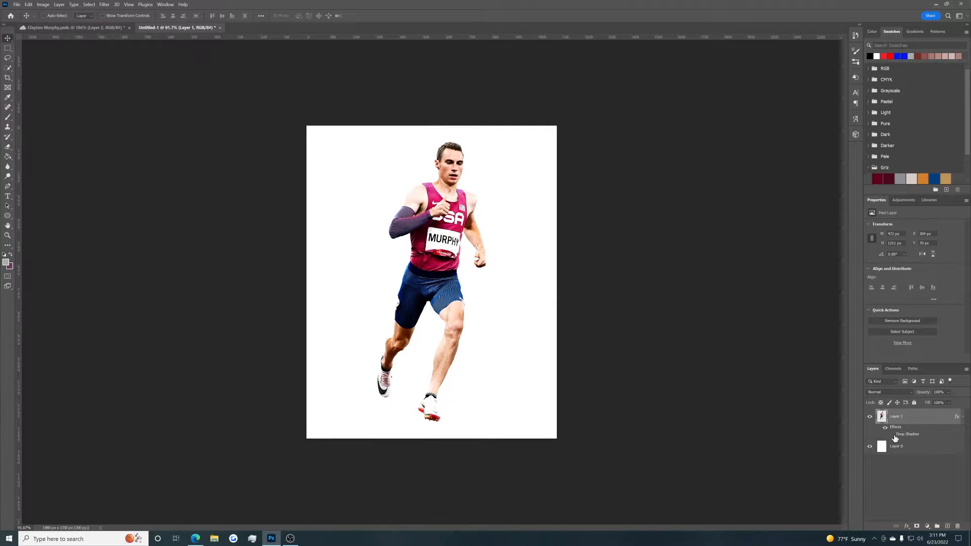
Try Camera Raw adjustments on the runner layer, including Exposure +0.30, Contrast +15, Shadows -14, Blacks -23 and Clarity +14, and discard them
left_click(105, 4)
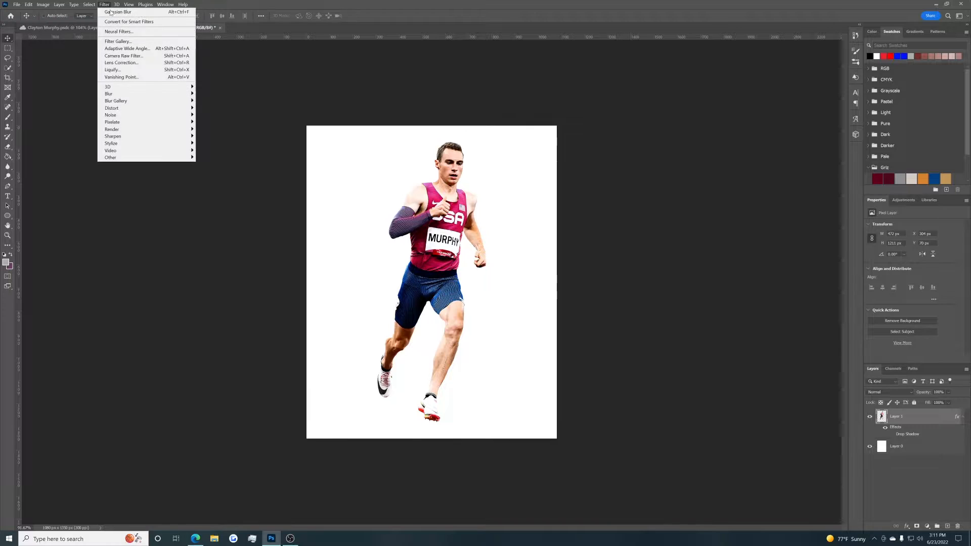
left_click(132, 55)
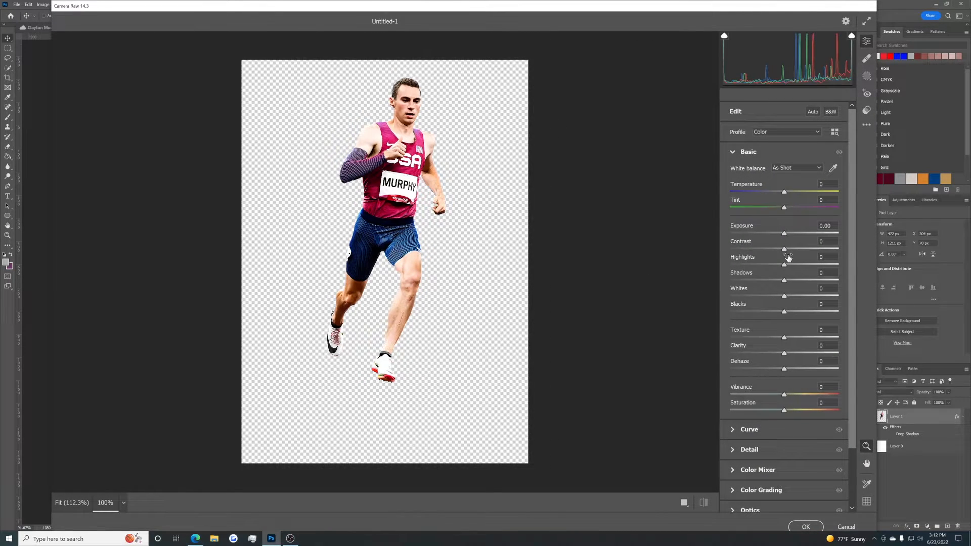
left_click_drag(784, 249, 788, 372)
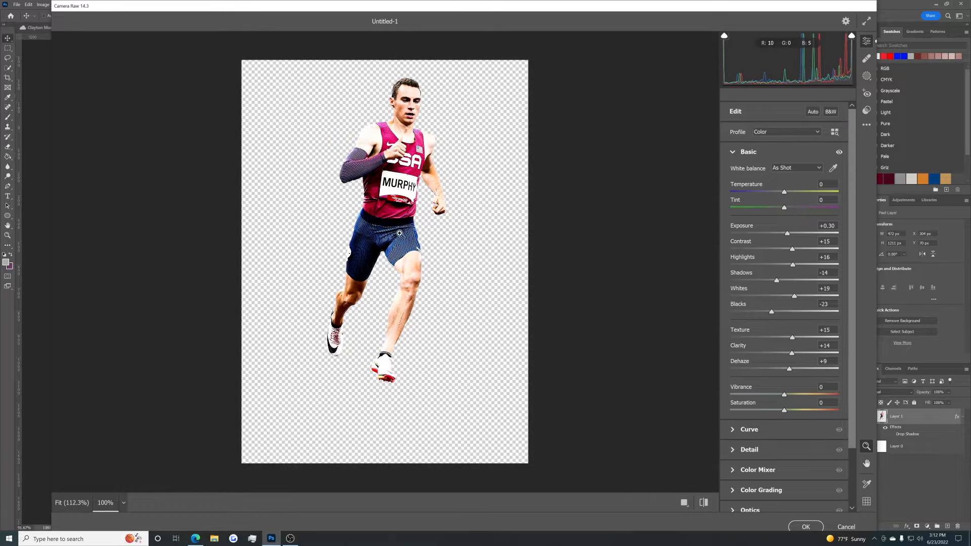
left_click(847, 527)
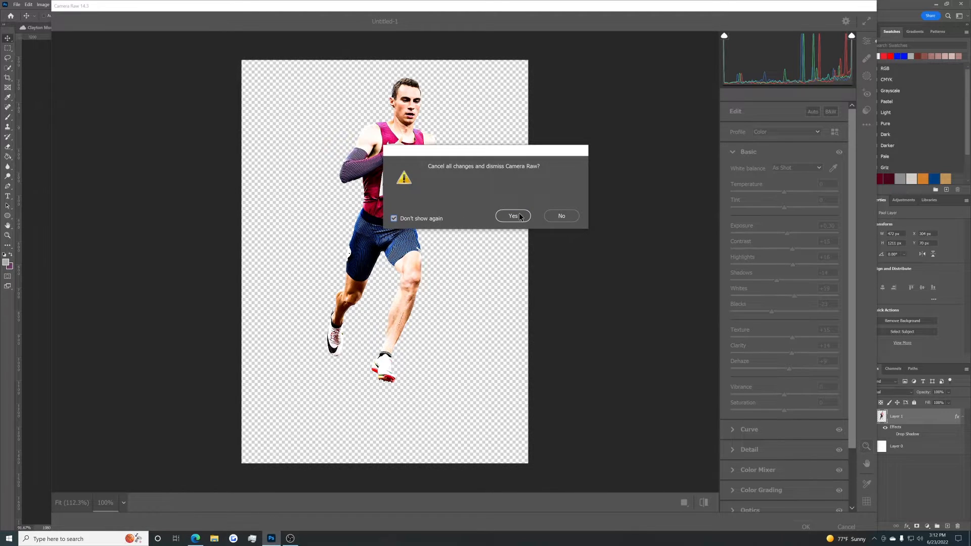
left_click(520, 217)
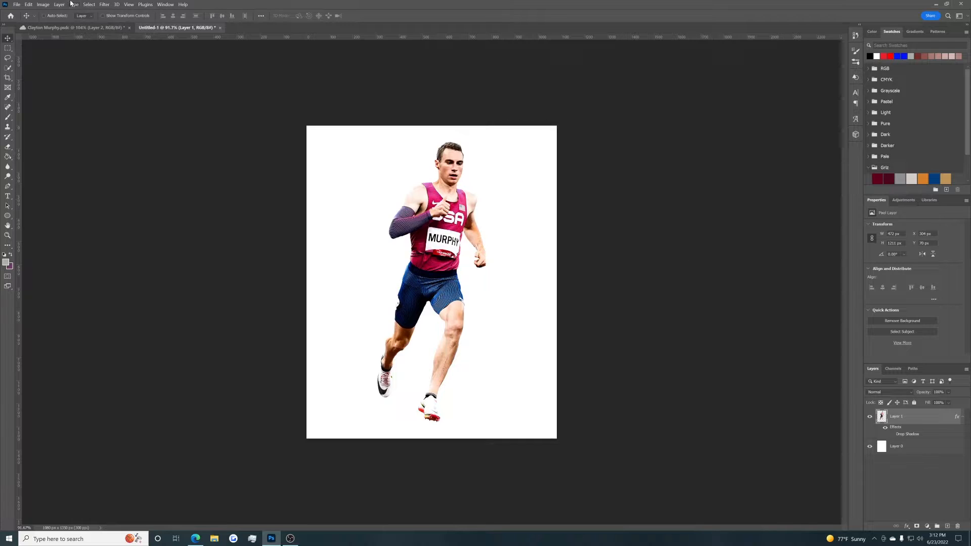
Try the Sharpen filter on the runner layer and undo it
left_click(104, 4)
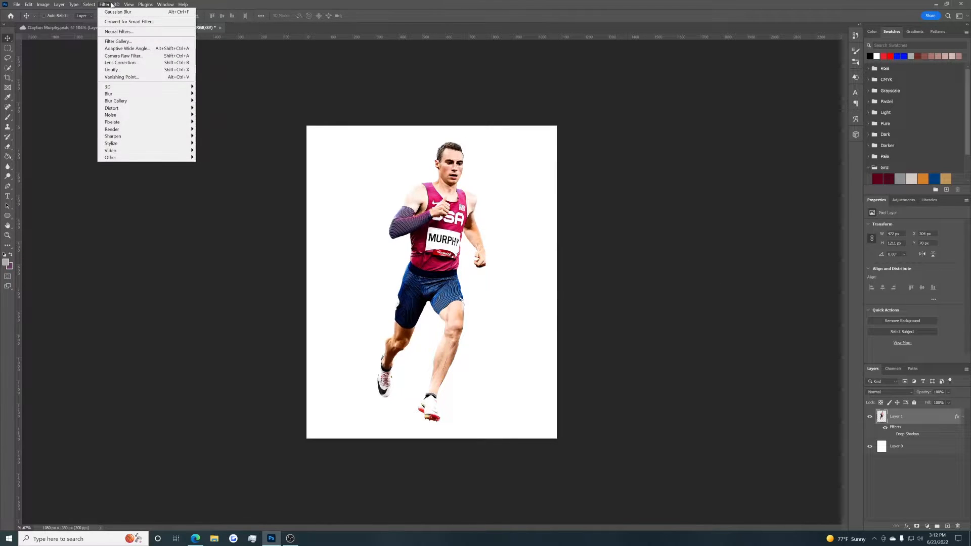
mouse_move(137, 137)
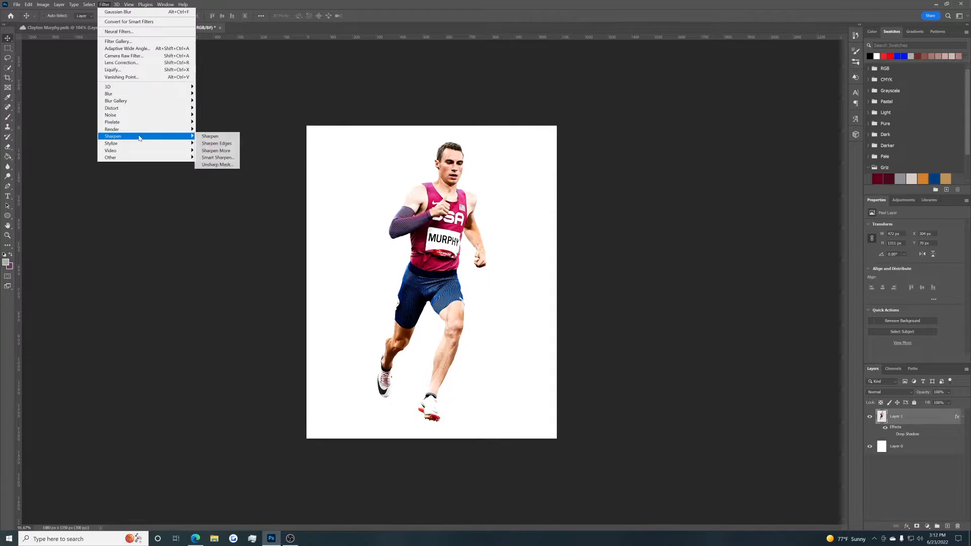
left_click(219, 137)
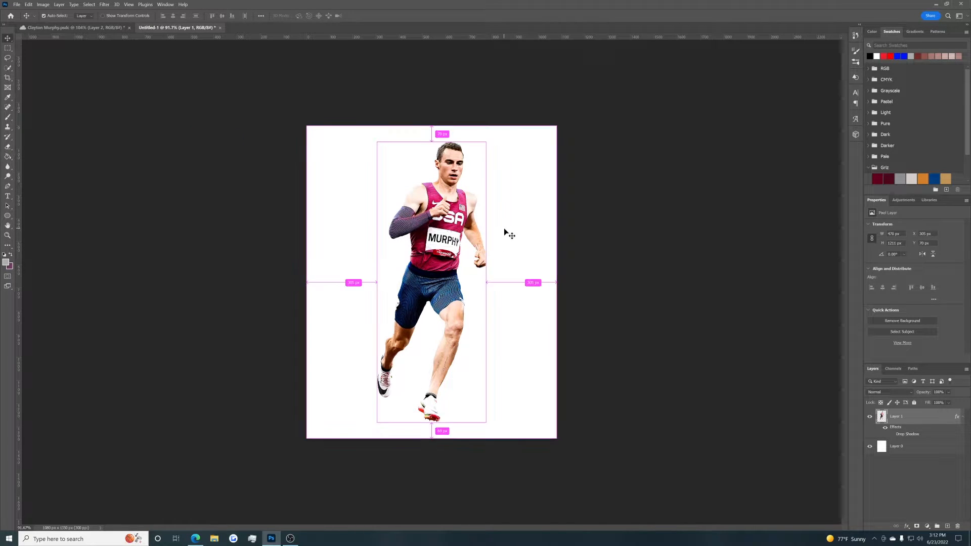
key("ctrl+z")
key("ctrl+0")
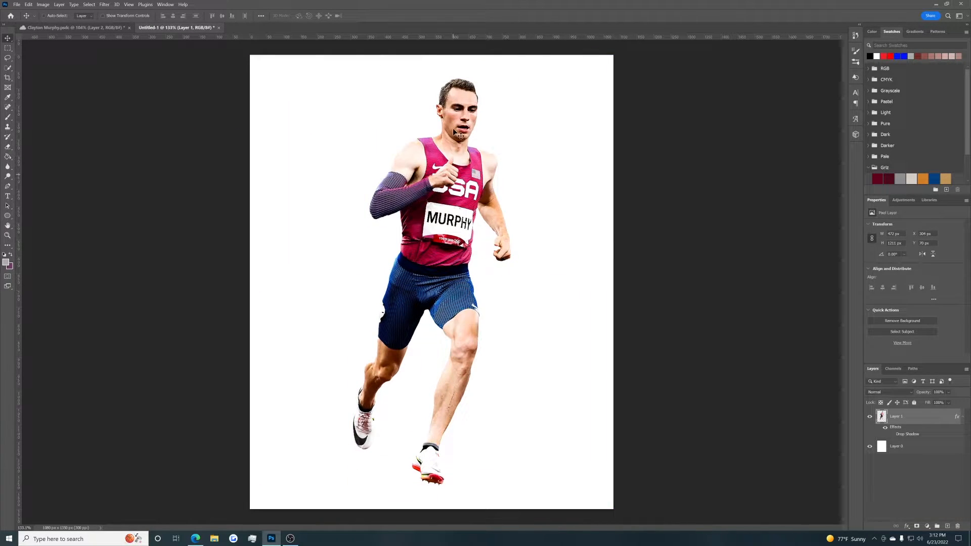
scroll(454, 124, "up", 7)
scroll(454, 124, "down", 2)
scroll(454, 123, "up", 3)
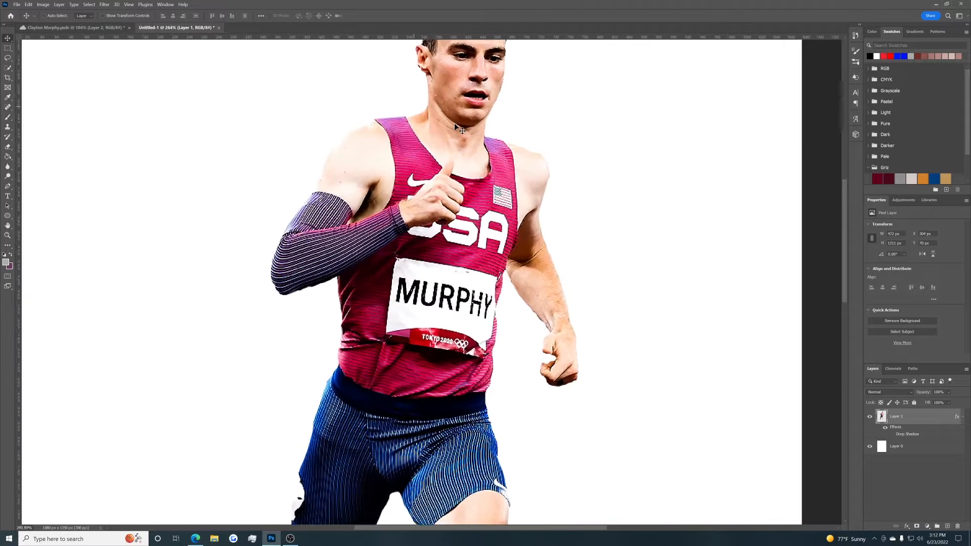
scroll(454, 123, "down", 4)
scroll(454, 123, "down", 2)
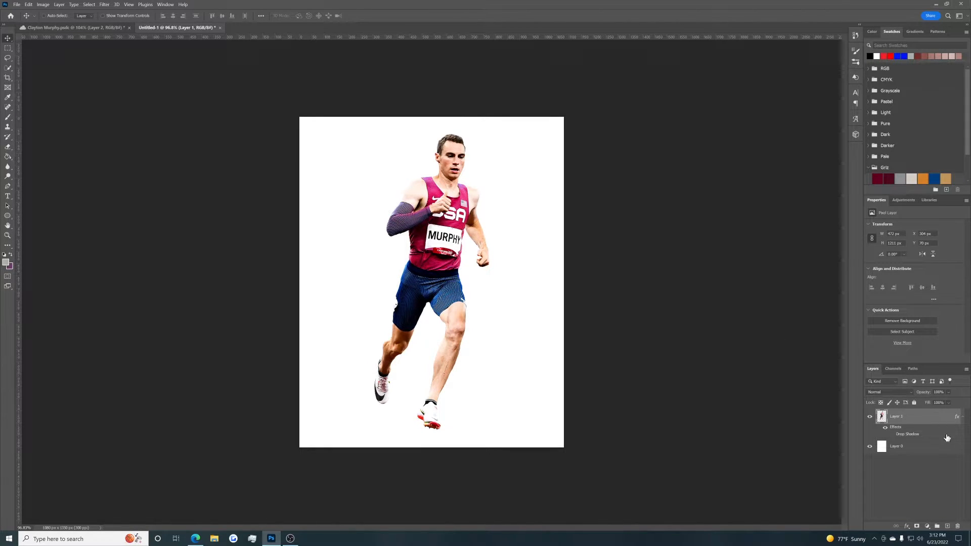
Add a gradient fill layer above the runner layer and set its style to Radial
left_click(926, 527)
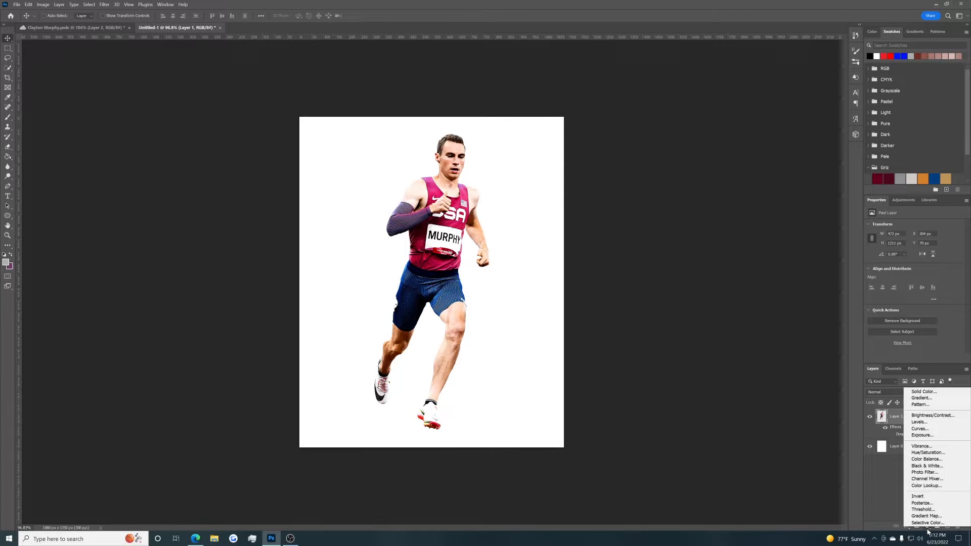
left_click(928, 528)
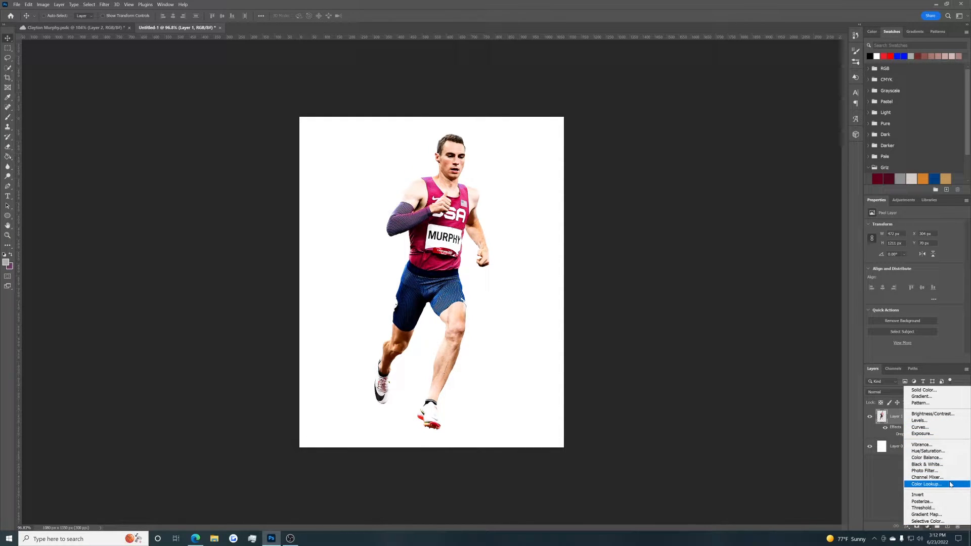
left_click(939, 396)
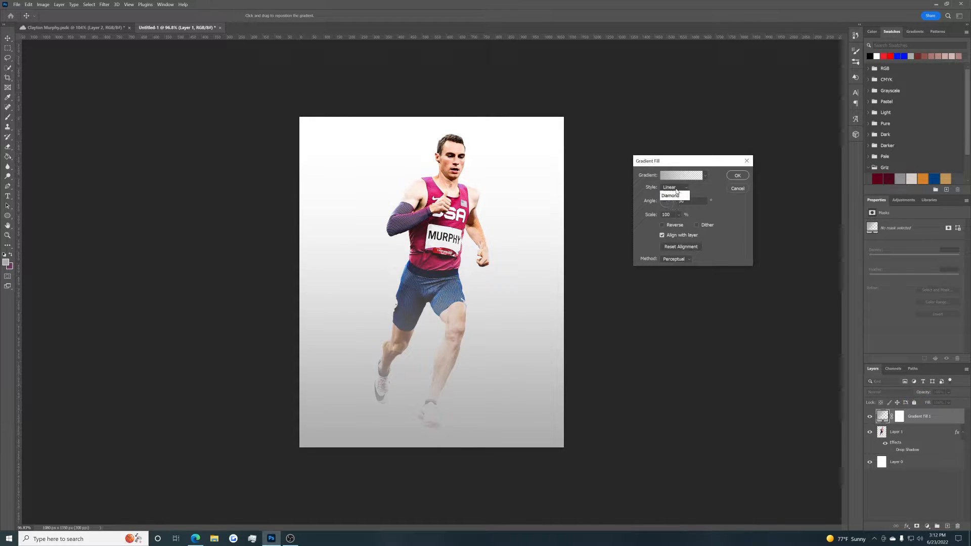
left_click(675, 188)
left_click(677, 201)
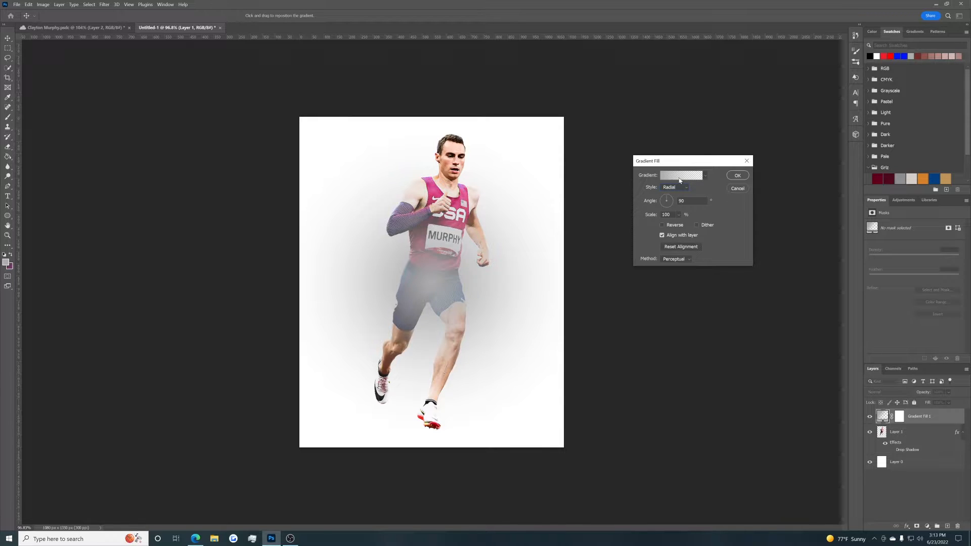
Recolor the gradient's start stop to bright red and its end stop to bright blue
left_click(679, 177)
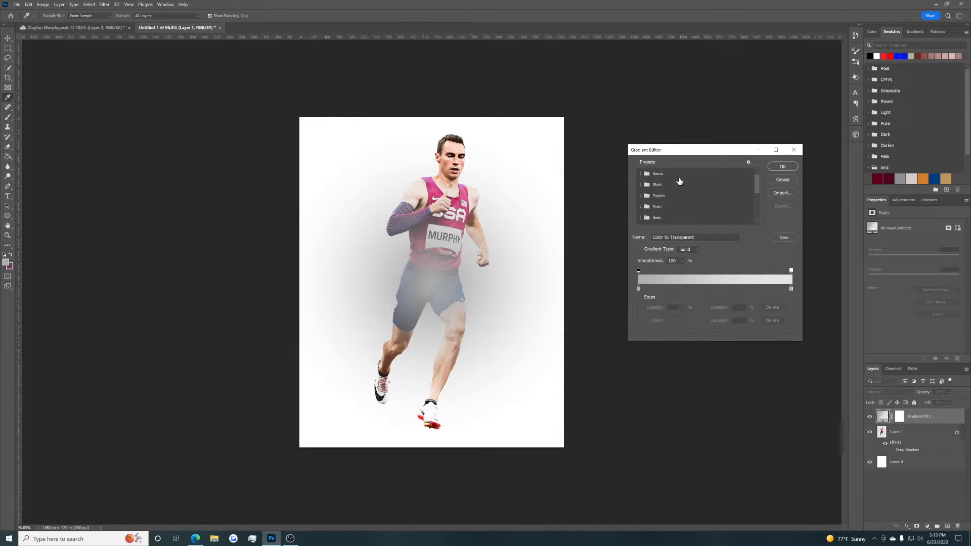
double_click(639, 289)
left_click_drag(725, 393, 773, 368)
left_click(823, 375)
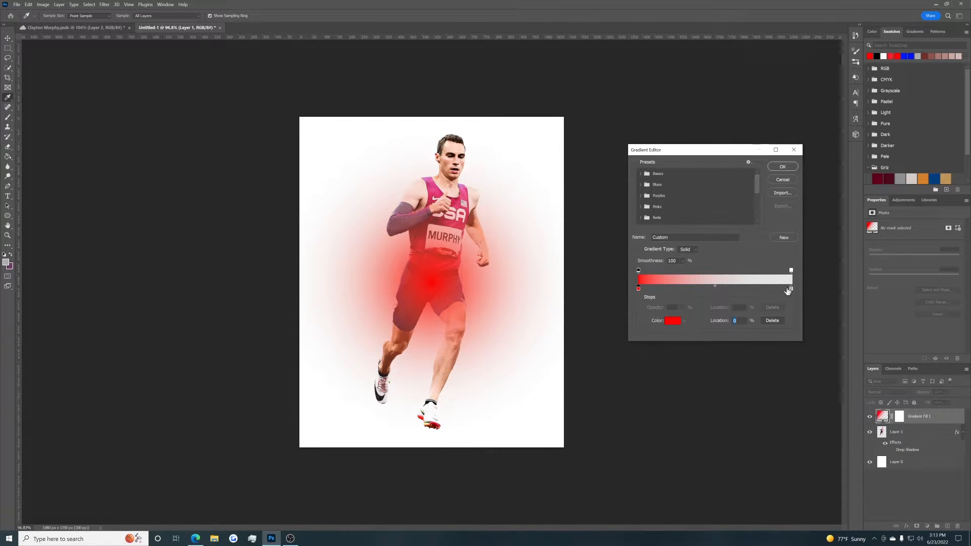
double_click(791, 289)
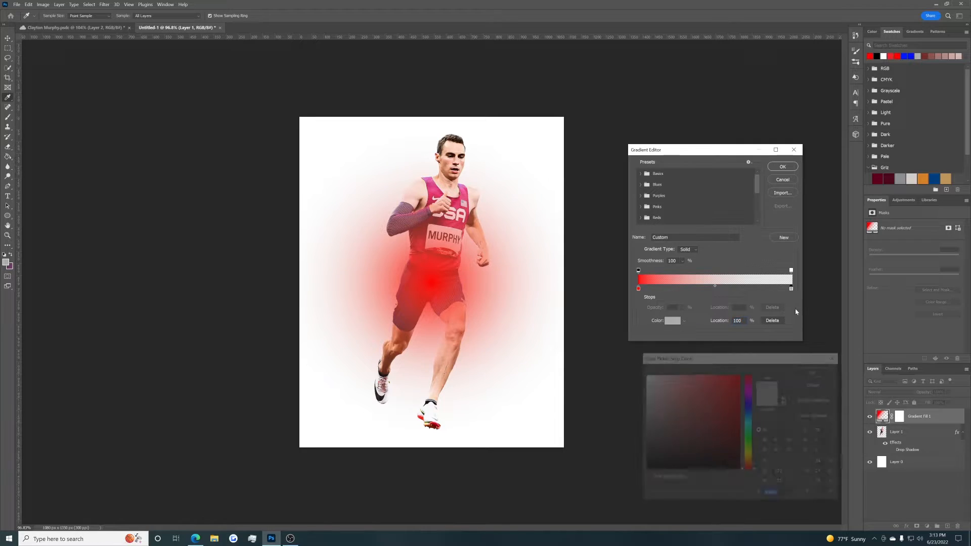
left_click(748, 407)
left_click(739, 375)
left_click(818, 373)
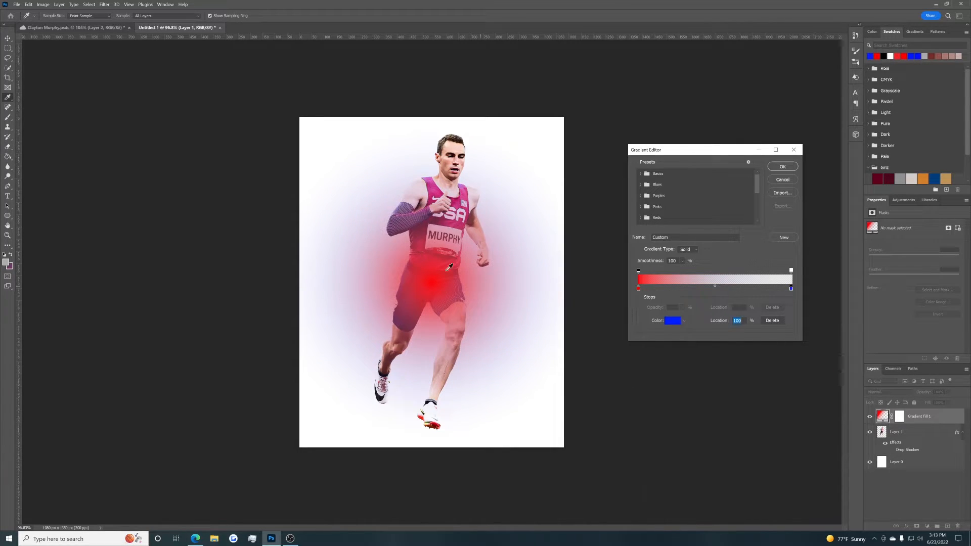
Set the gradient's end opacity stop to 100% and accept the edited gradient
left_click(791, 270)
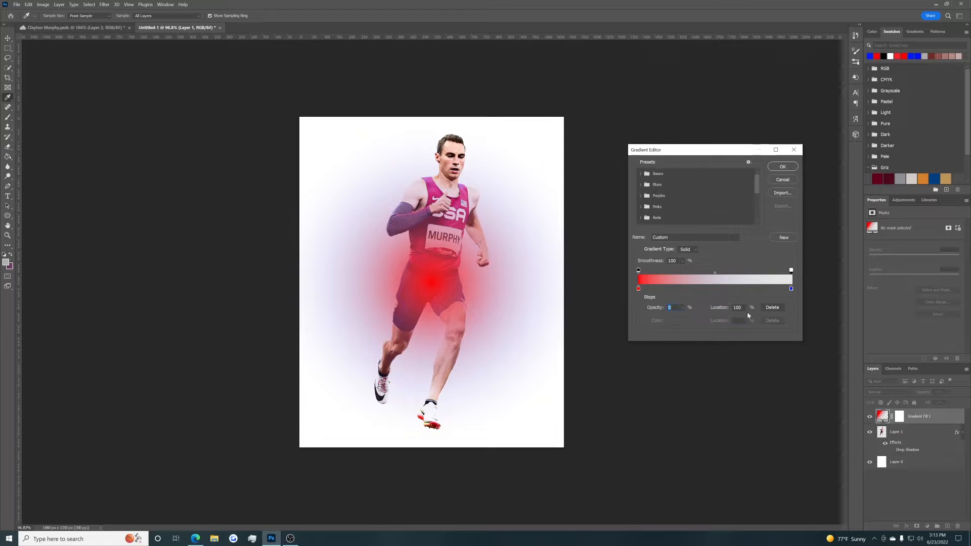
left_click_drag(652, 308, 818, 301)
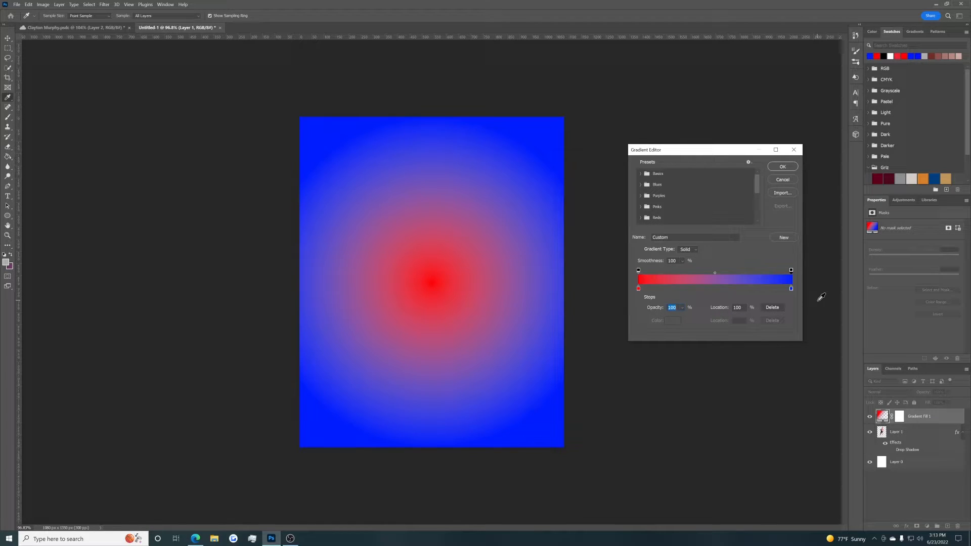
left_click(782, 167)
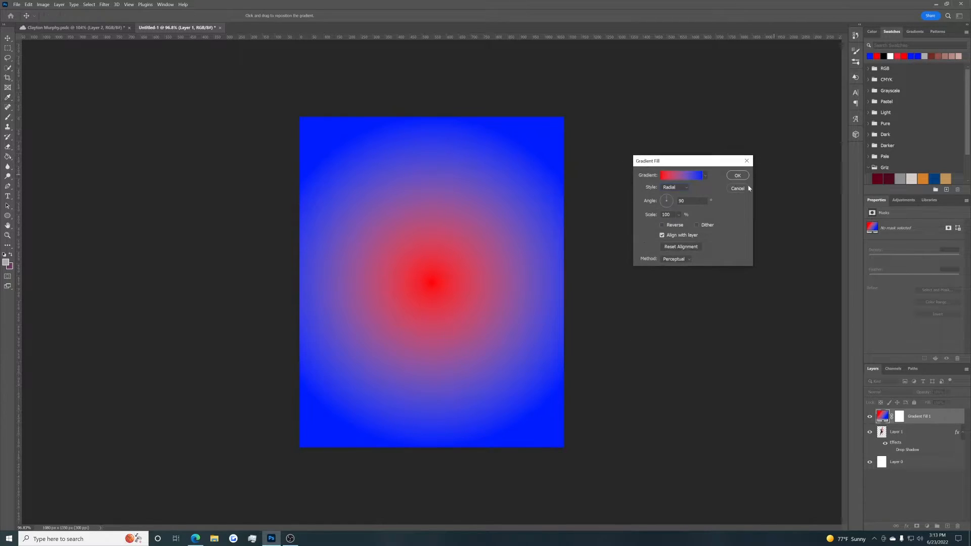
Scale the radial gradient to 332% with Reverse off, apply it, and move the gradient fill layer below the runner layer
left_click_drag(649, 220, 659, 219)
left_click(662, 225)
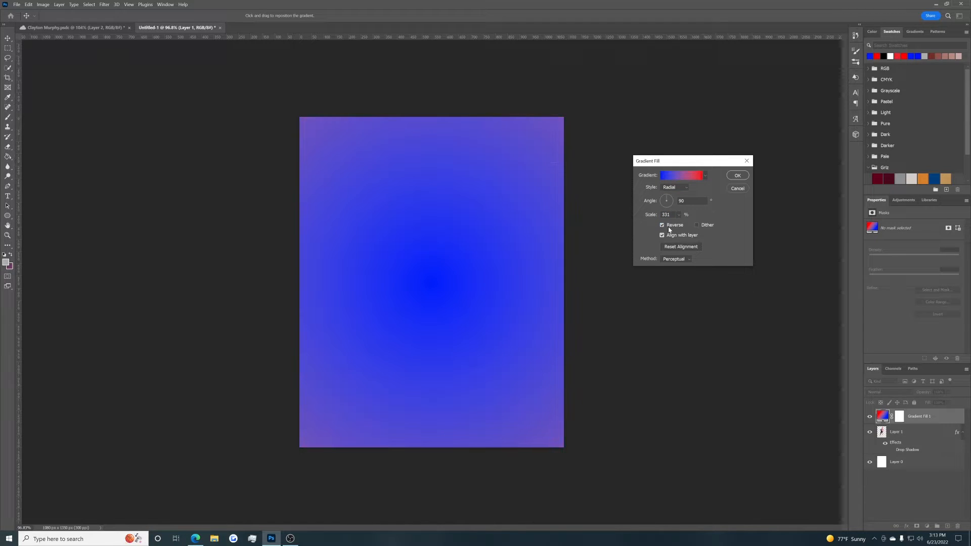
mouse_move(647, 218)
left_mouse_down()
mouse_move(639, 214)
mouse_move(673, 225)
mouse_move(650, 219)
left_mouse_up()
left_click(680, 226)
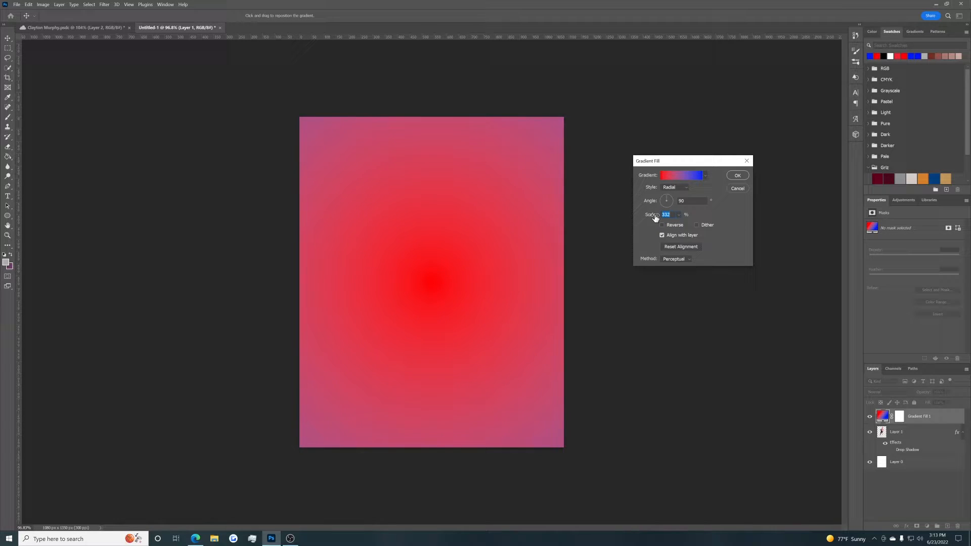
left_click(736, 176)
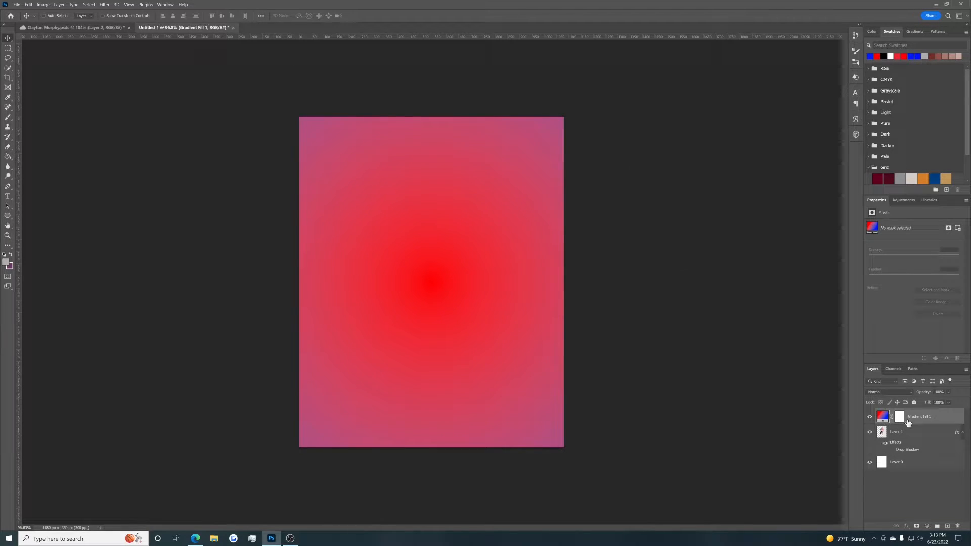
left_click_drag(909, 420, 911, 445)
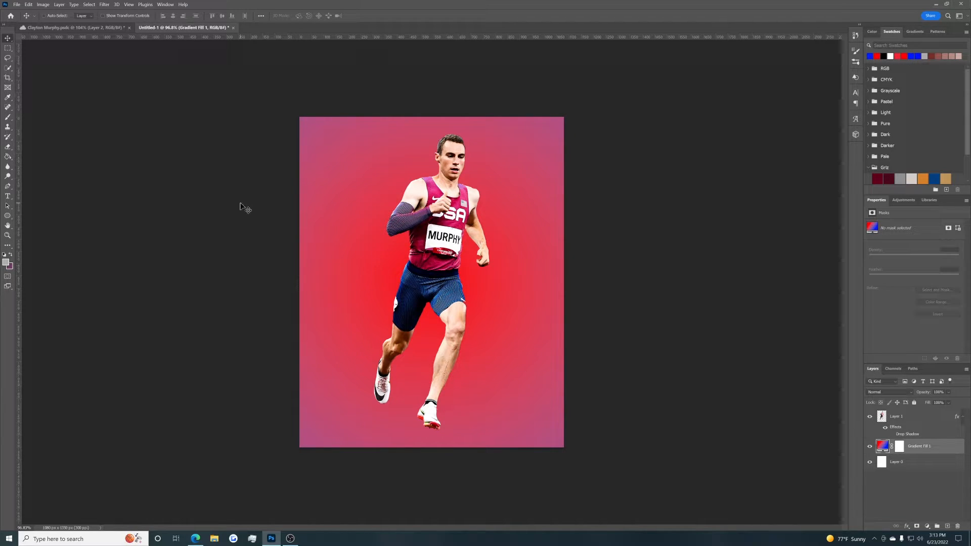
Add the text CLAYTON beside the runner and move it behind his chest
left_click(7, 196)
left_click(320, 195)
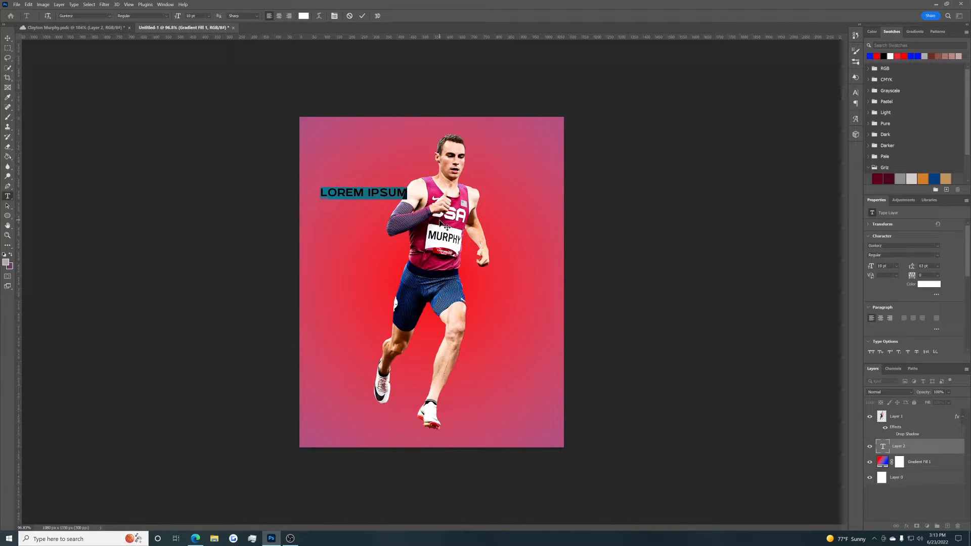
type("CLAYTON")
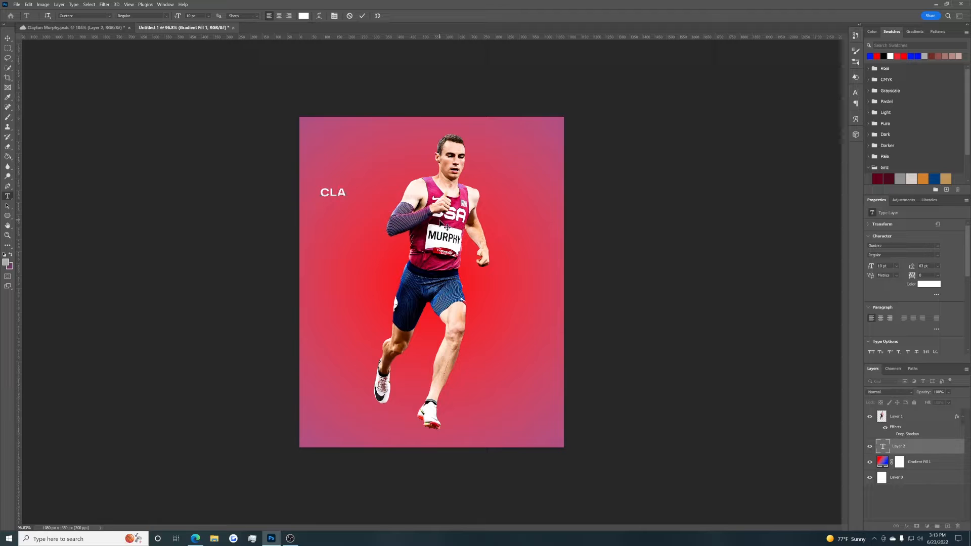
left_click(7, 38)
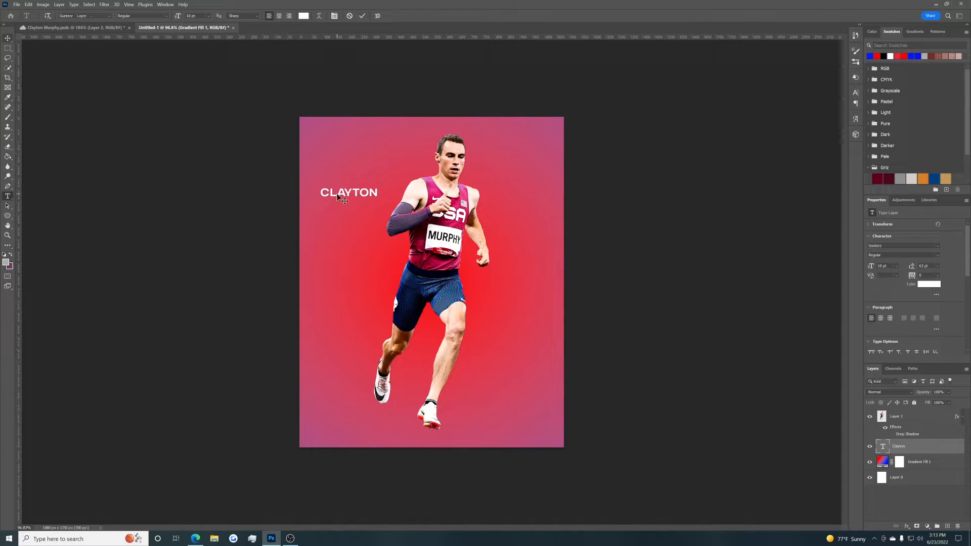
left_click_drag(339, 195, 428, 202)
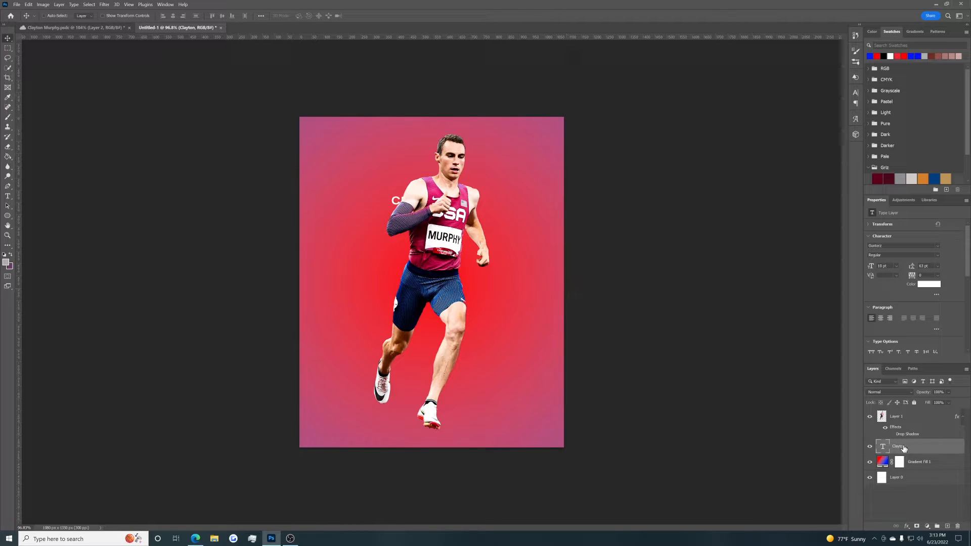
Move the text layer above the runner layer and replace its wording with JUST
left_click_drag(905, 449, 901, 414)
double_click(883, 417)
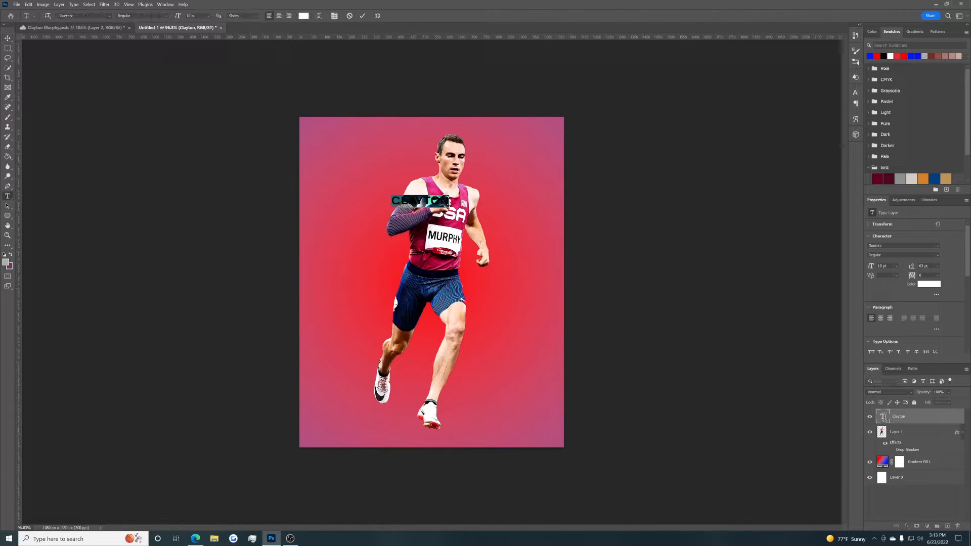
type("JUST")
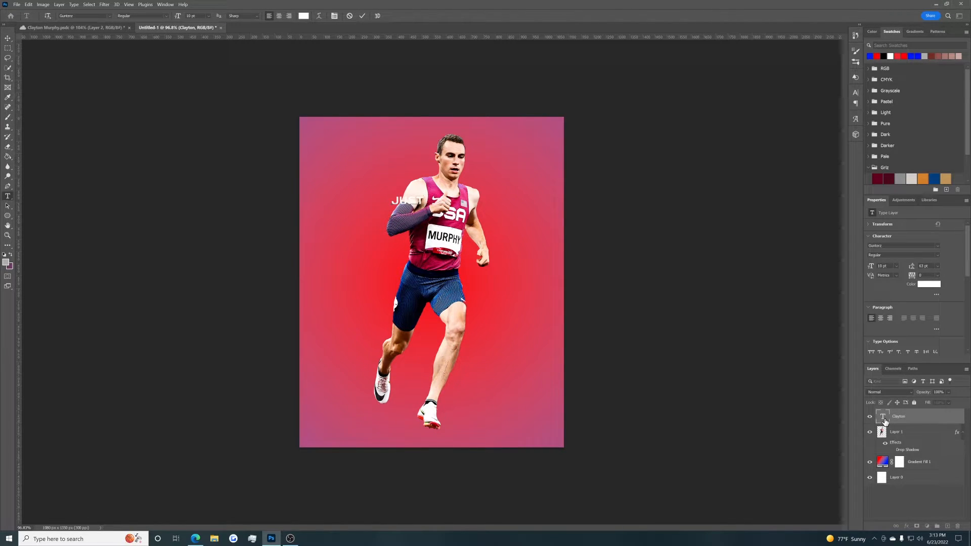
Extend the text layer's wording to JUST DO IT, with each word on its own line
double_click(884, 421)
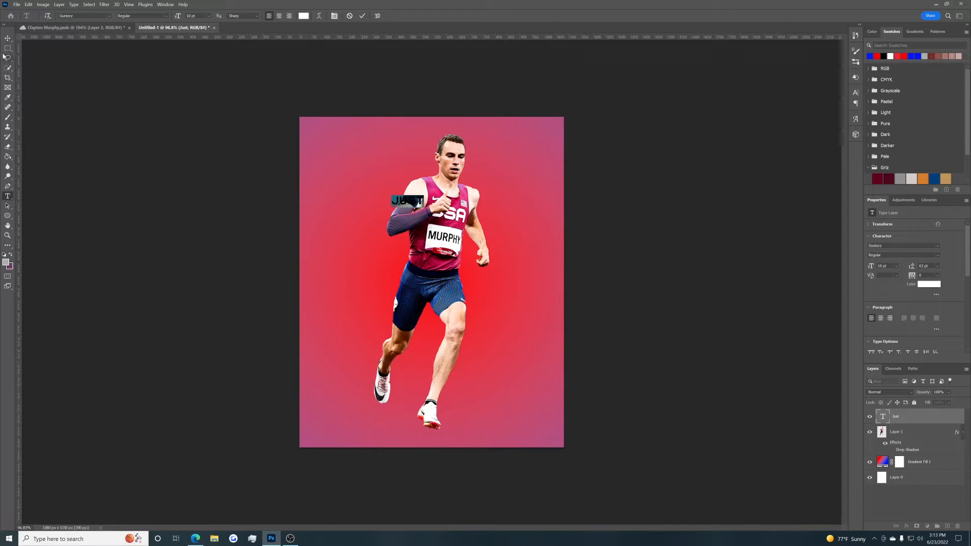
left_click(8, 38)
double_click(883, 419)
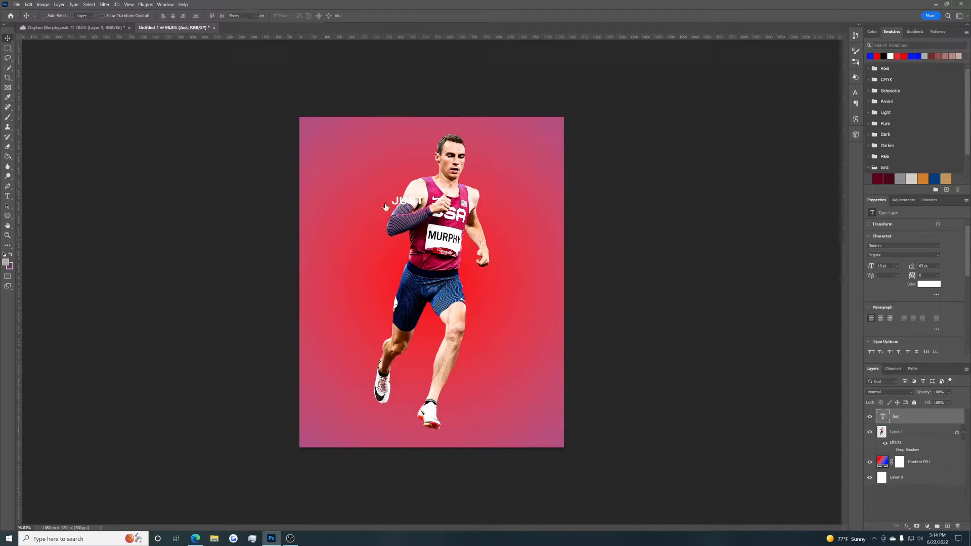
left_click(426, 202)
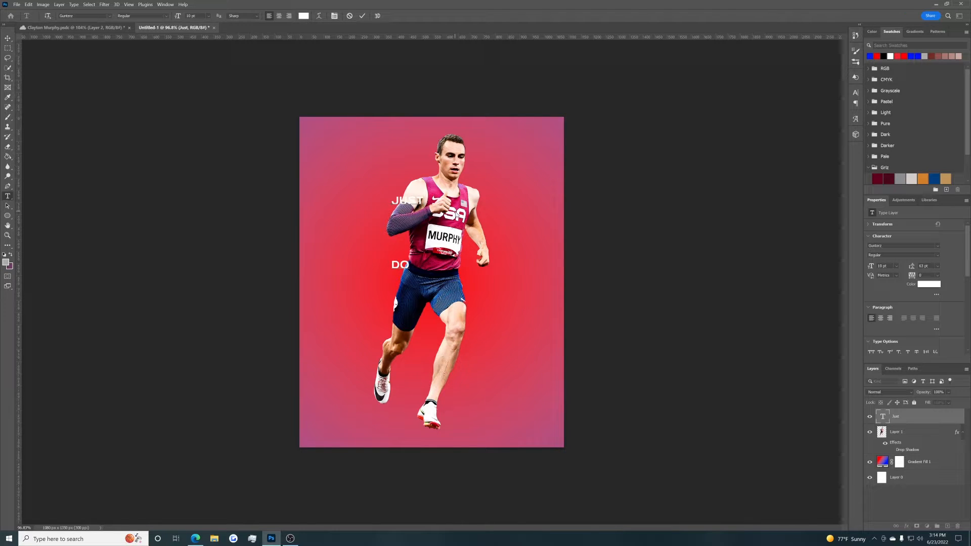
type("IT")
Format the JUST DO IT text at 58 pt in the Bold style with centered alignment
double_click(882, 417)
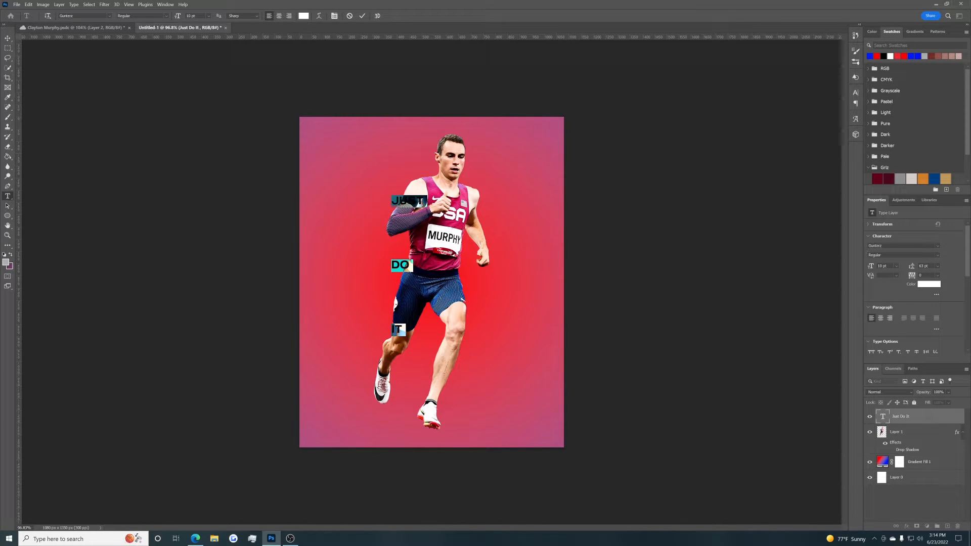
left_click(898, 255)
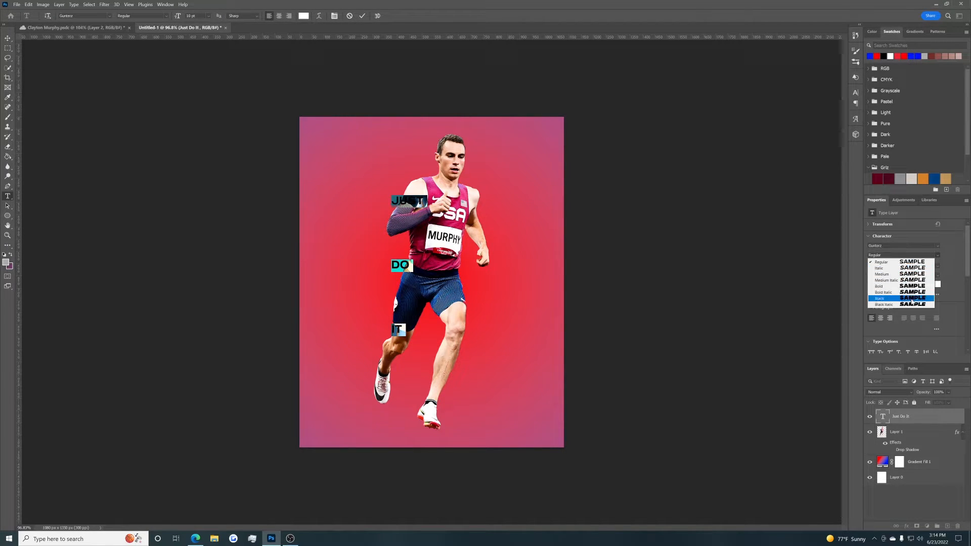
left_click(910, 297)
left_click_drag(871, 266, 953, 273)
left_click(880, 318)
left_click(941, 256)
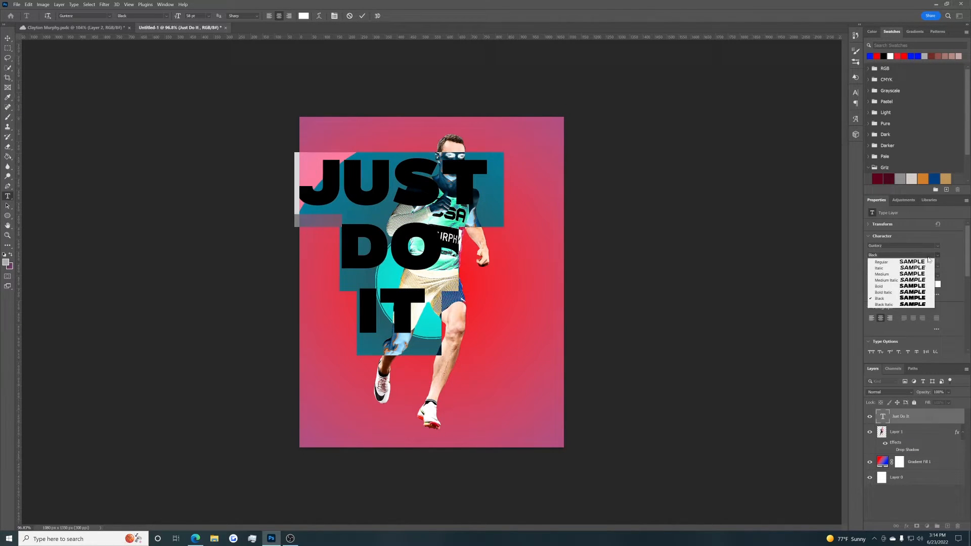
left_click(908, 287)
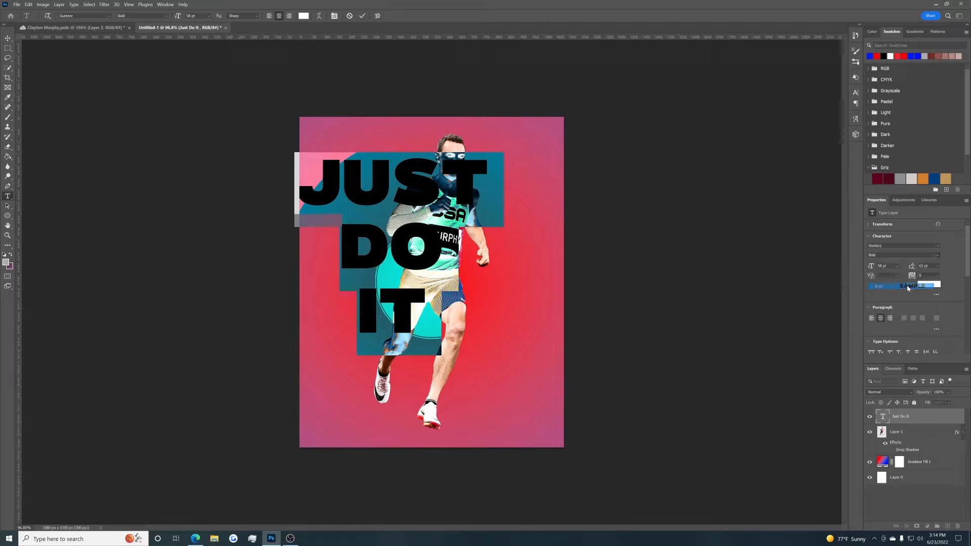
Center the JUST DO IT text over the runner and move its layer directly below the runner layer
left_click(7, 38)
left_click_drag(359, 213, 400, 244)
left_click_drag(908, 420, 916, 450)
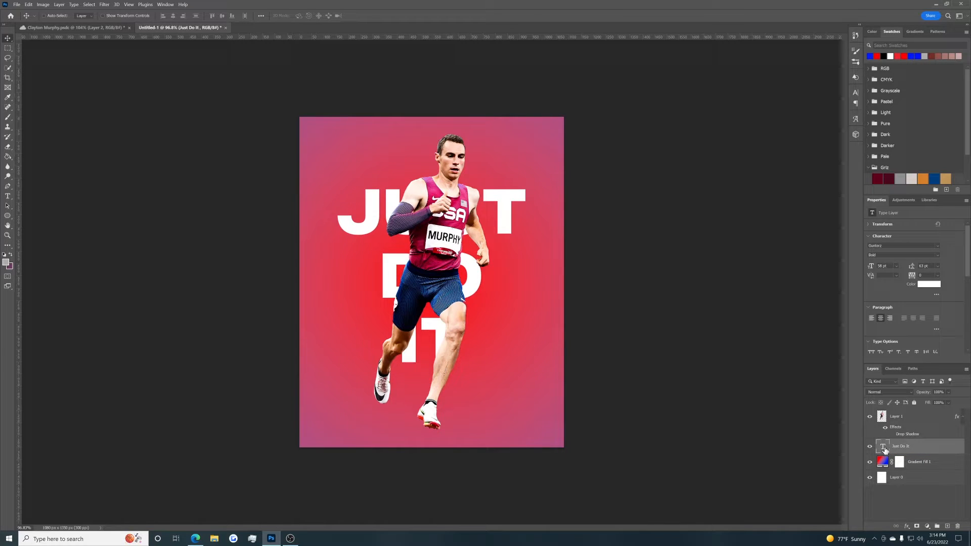
Enlarge the JUST DO IT text to 68 pt and set its leading to 74 pt
double_click(882, 446)
left_click_drag(870, 270, 876, 270)
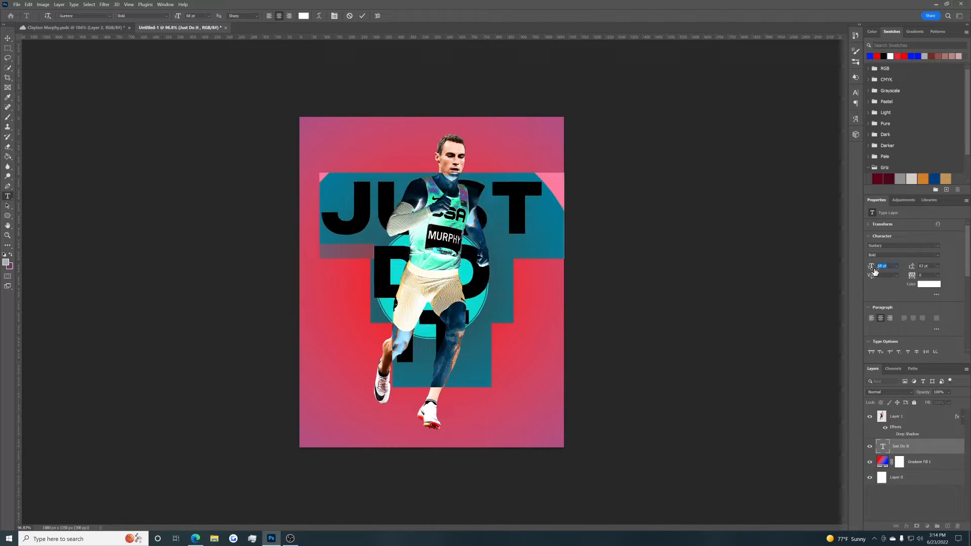
left_click(7, 38)
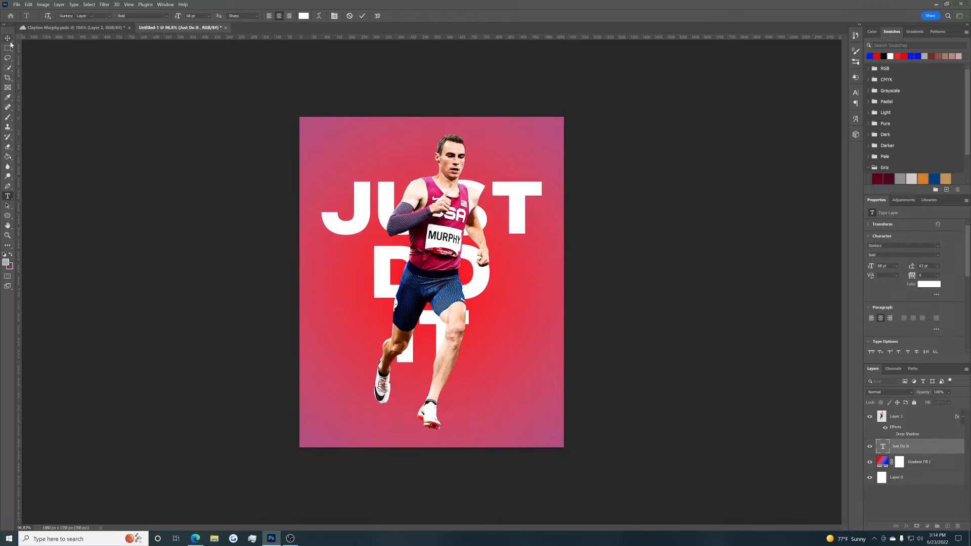
double_click(883, 446)
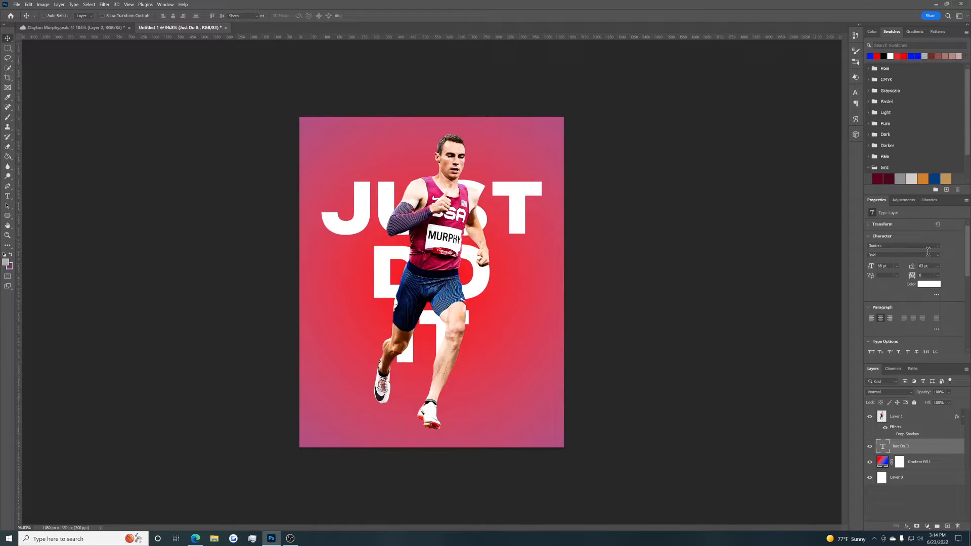
left_click_drag(912, 273, 920, 270)
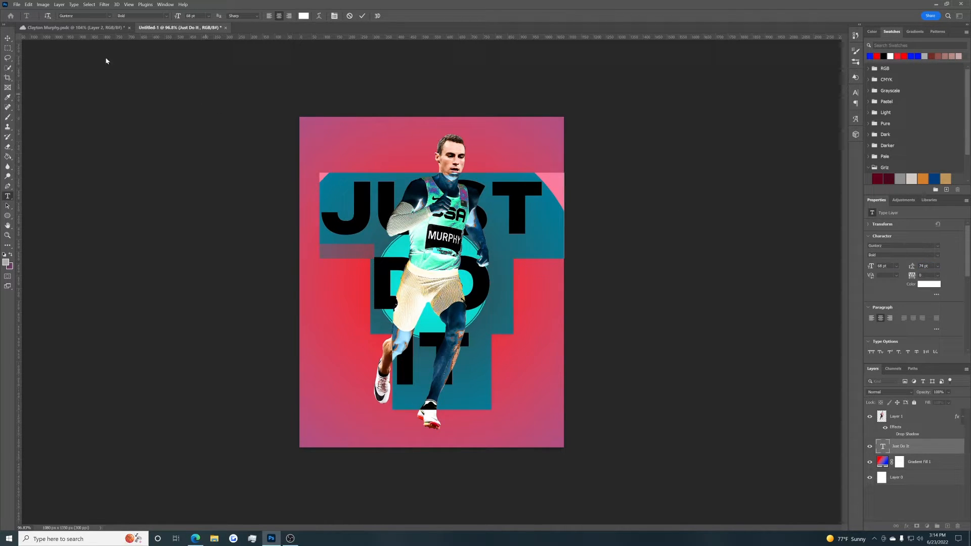
left_click(6, 38)
mouse_move(384, 231)
left_mouse_down()
mouse_move(385, 217)
mouse_move(384, 231)
left_mouse_up()
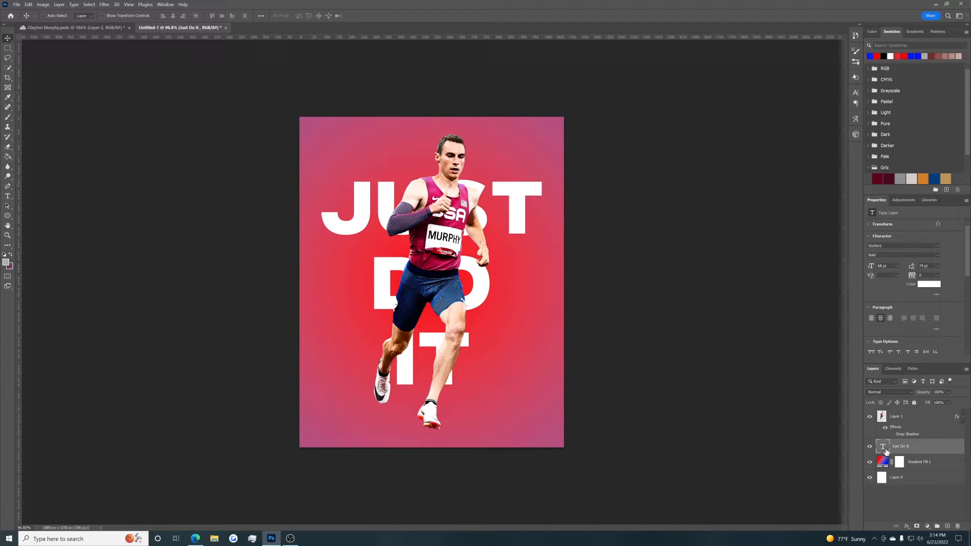
Duplicate the JUST DO IT text layer and move the copy above the runner layer
right_click(905, 446)
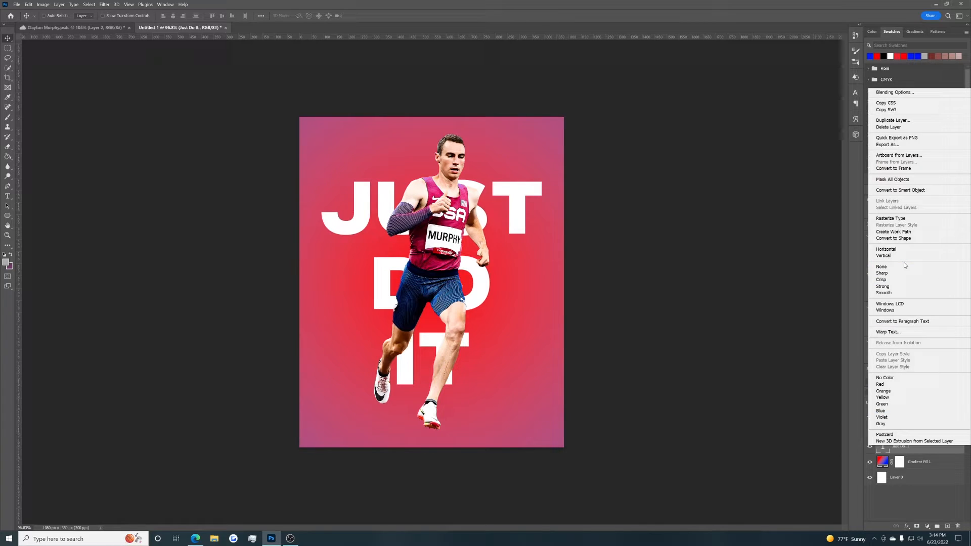
left_click(897, 123)
key("Return")
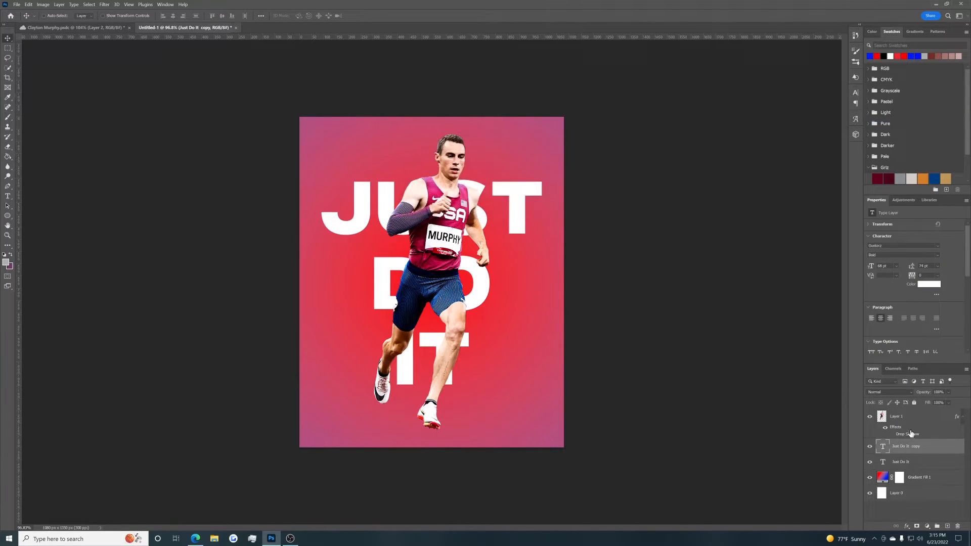
left_click_drag(900, 447, 906, 414)
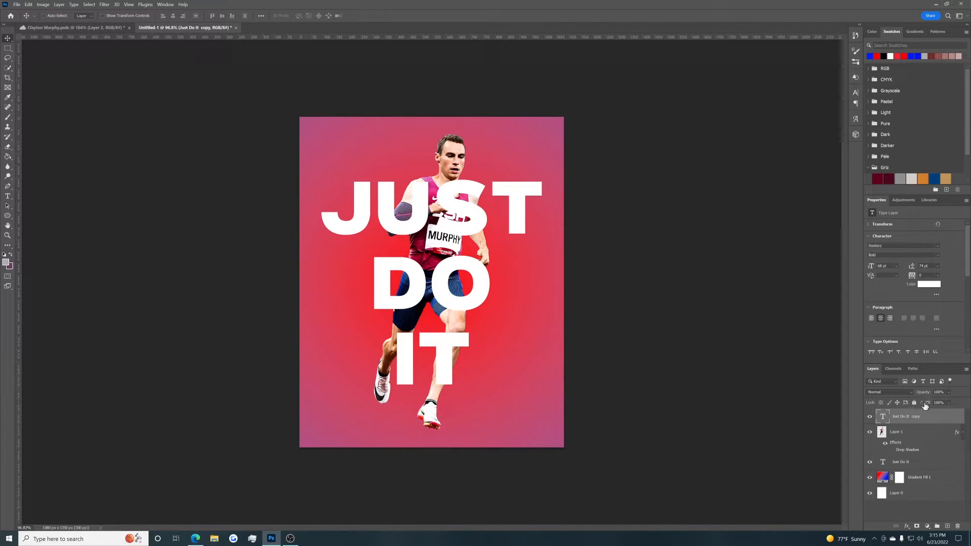
Set the text copy's Fill to 0% and add a white 4 px Stroke effect to it
left_click_drag(925, 406, 819, 405)
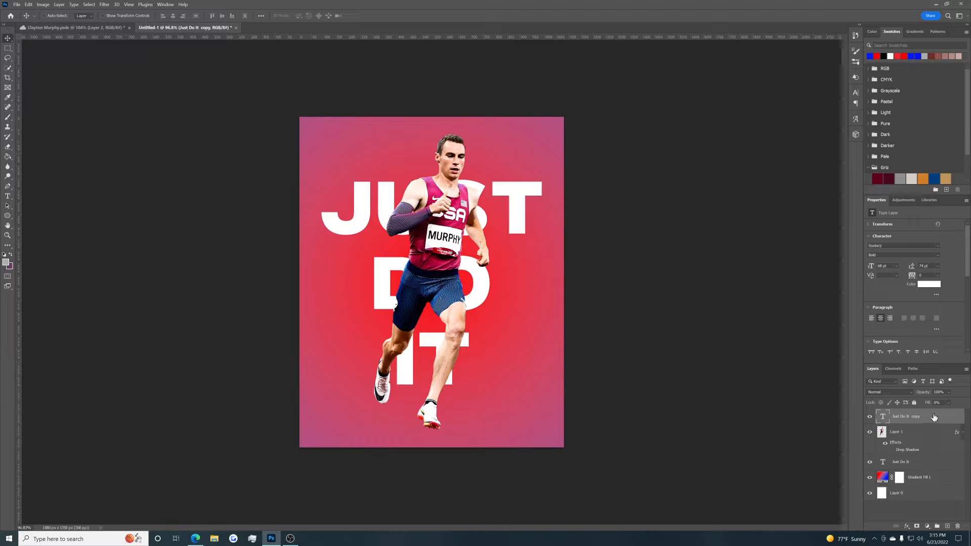
double_click(949, 418)
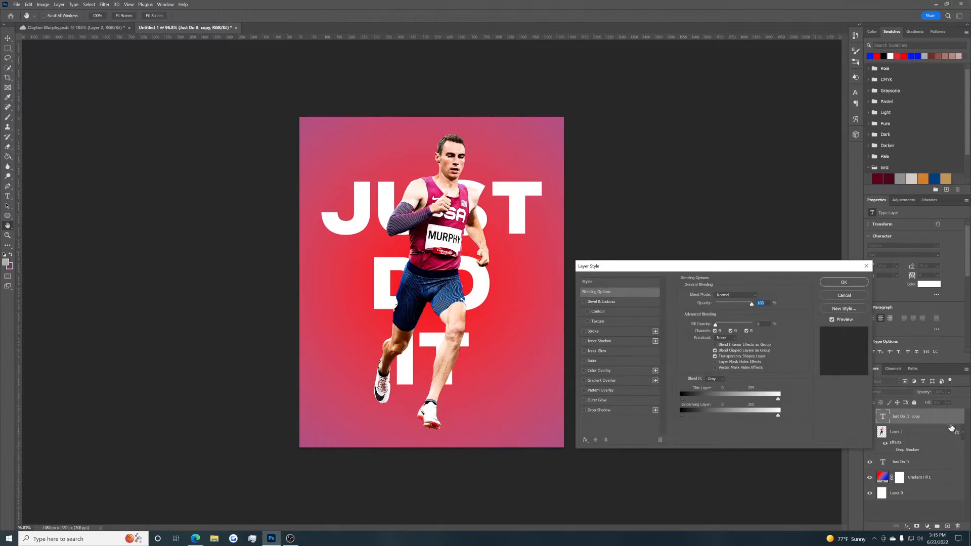
left_click(597, 331)
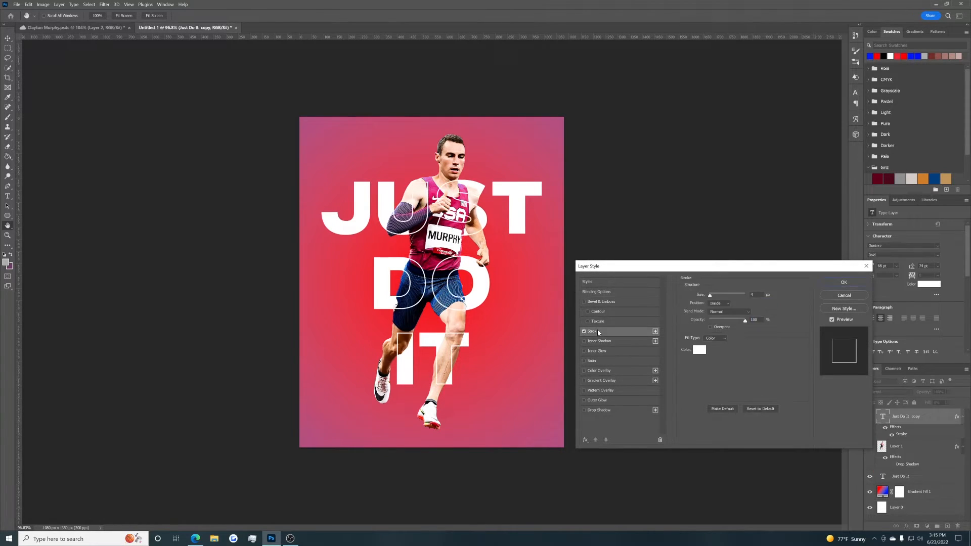
Try the Outside and Center stroke positions, return the stroke to Inside at 4 px, and accept the layer style
left_click(718, 303)
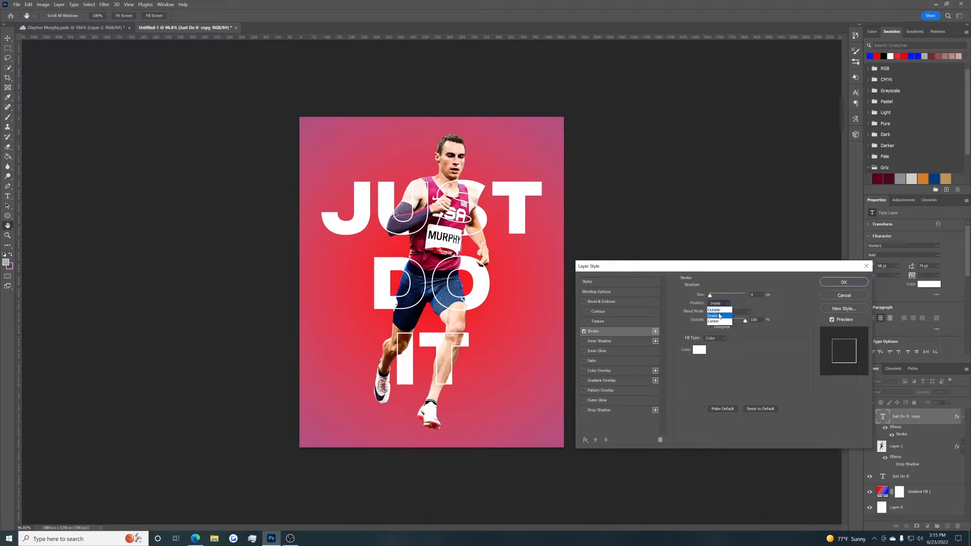
left_click(717, 310)
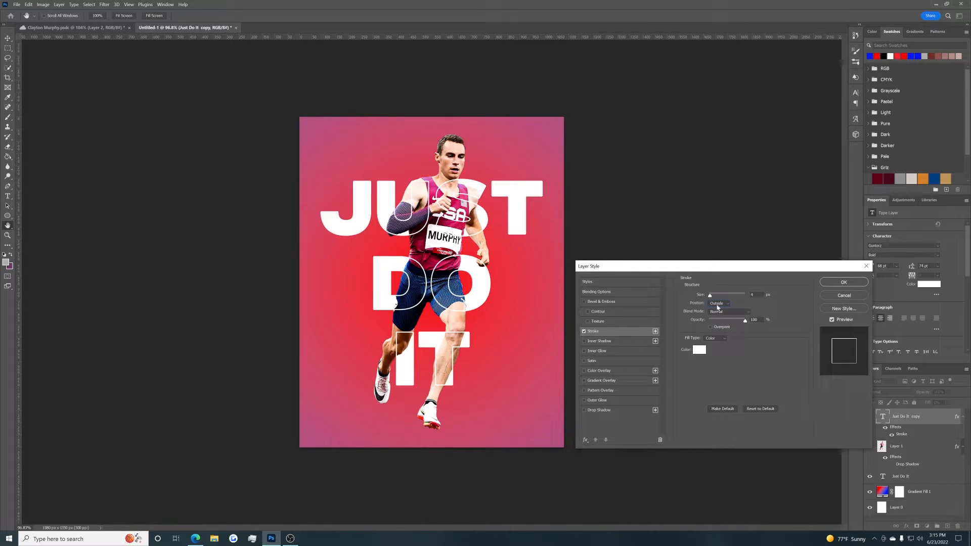
left_click(717, 305)
left_click(722, 323)
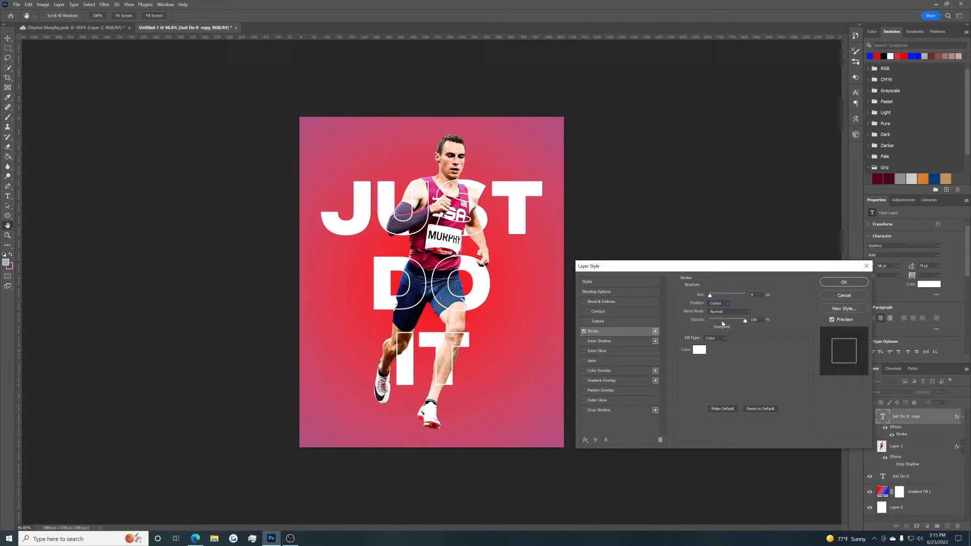
left_click(719, 304)
left_click(714, 316)
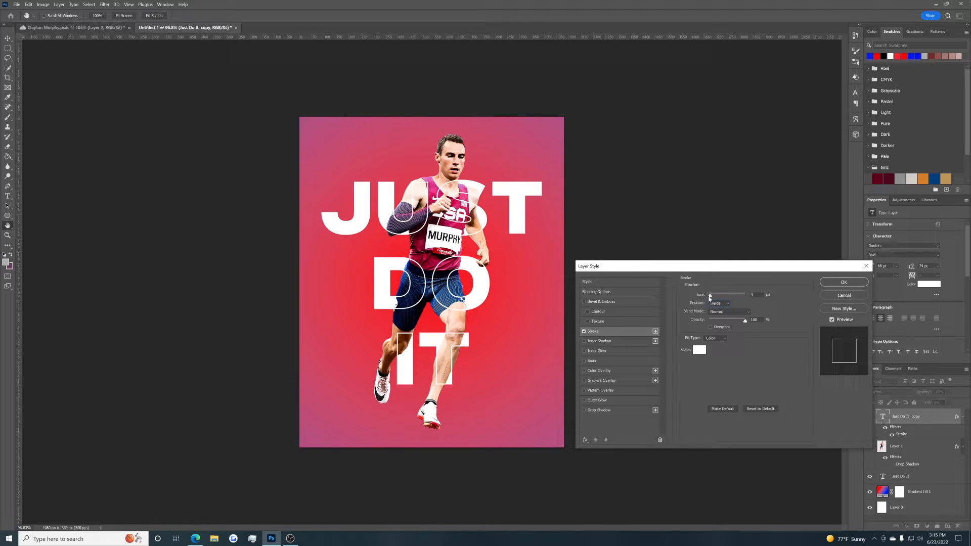
left_click_drag(712, 297, 710, 297)
left_click(843, 282)
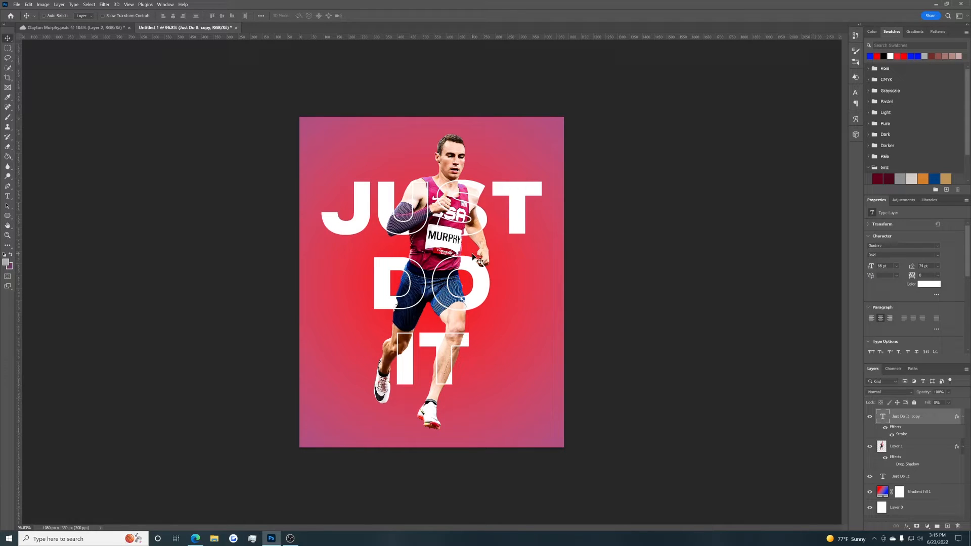
Try a thicker stroke on the text copy, set the size back to 4 px, and accept the layer style
scroll(492, 178, "up", 6)
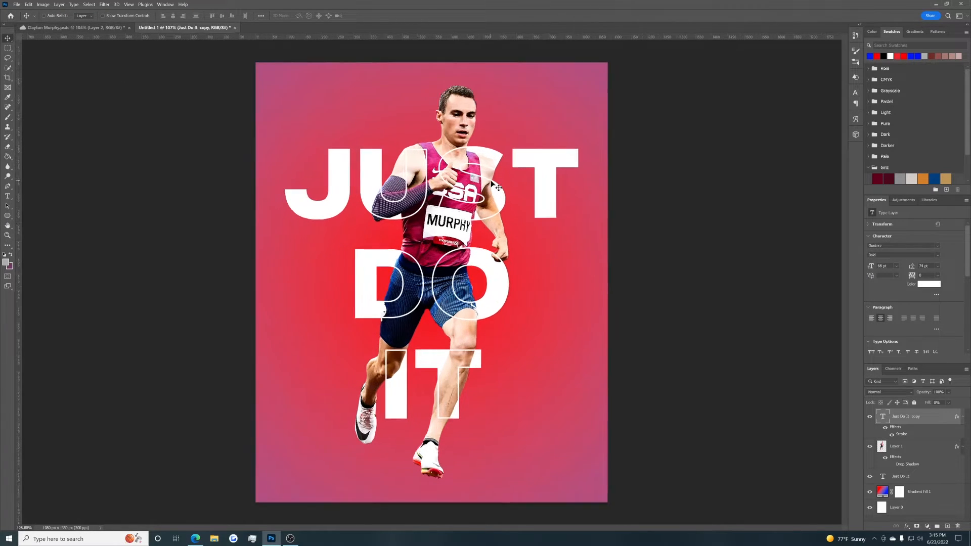
scroll(370, 274, "up", 3)
scroll(370, 274, "down", 4)
double_click(902, 436)
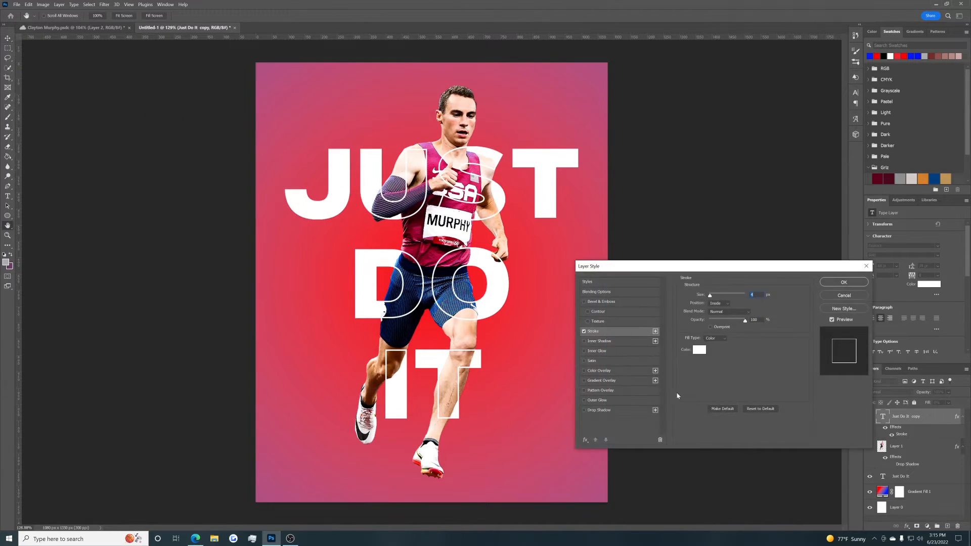
left_click_drag(711, 297, 712, 304)
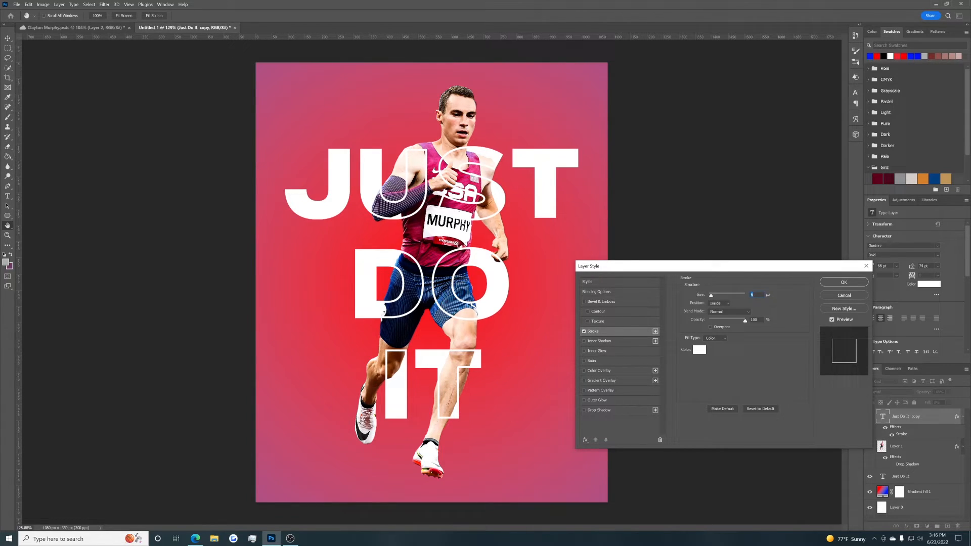
key("Down")
key("Down")
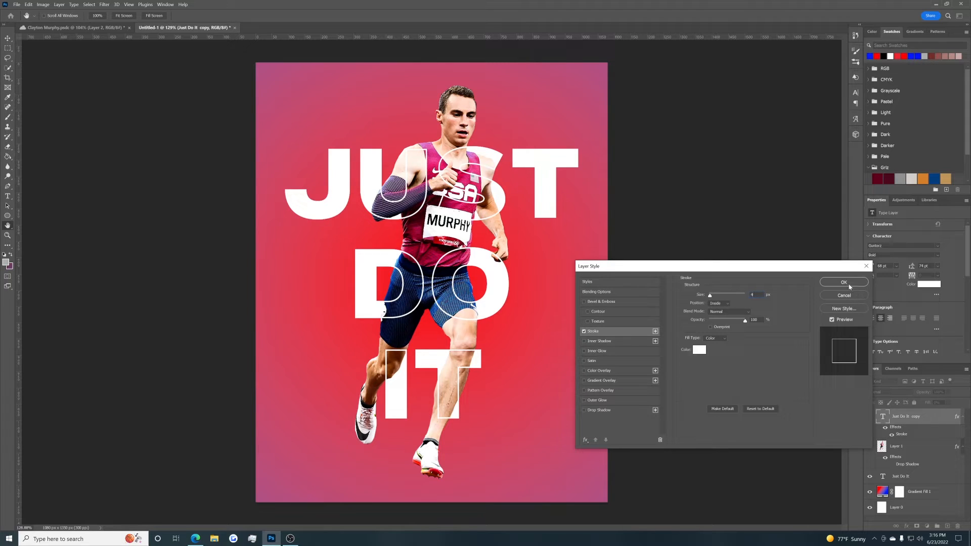
left_click(845, 283)
Check the layer setup in the Clayton Murphy.psdc reference and clip the outlined text copy to the runner layer below it
scroll(459, 381, "up", 1)
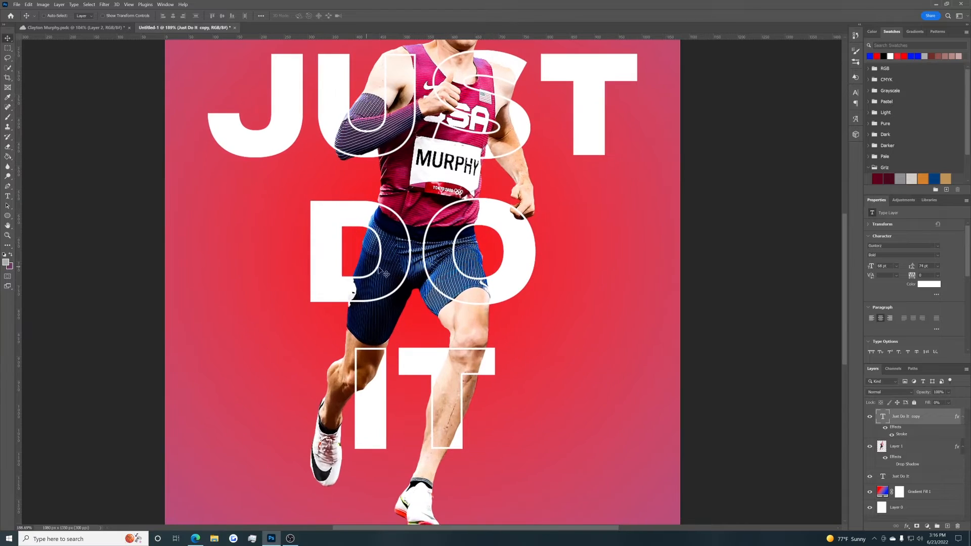
scroll(379, 270, "down", 2)
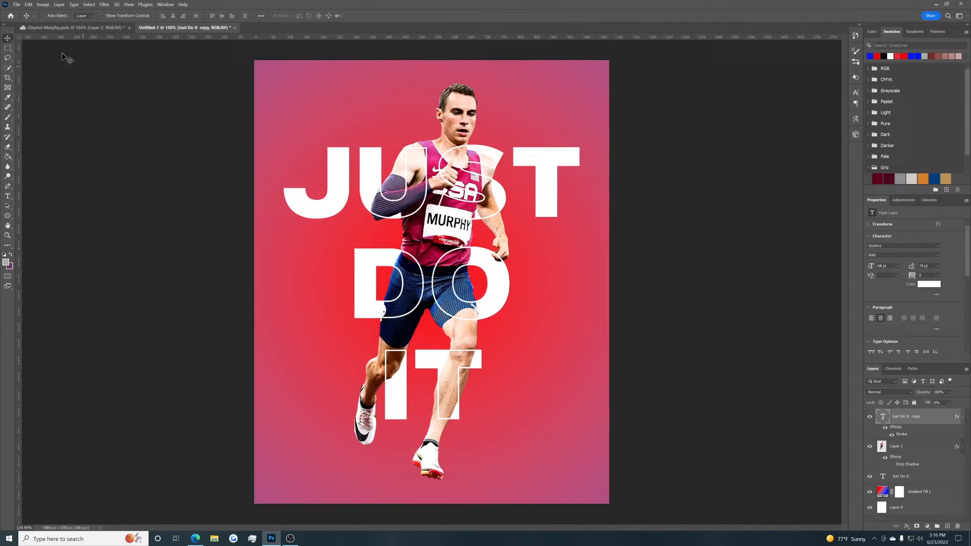
left_click(70, 28)
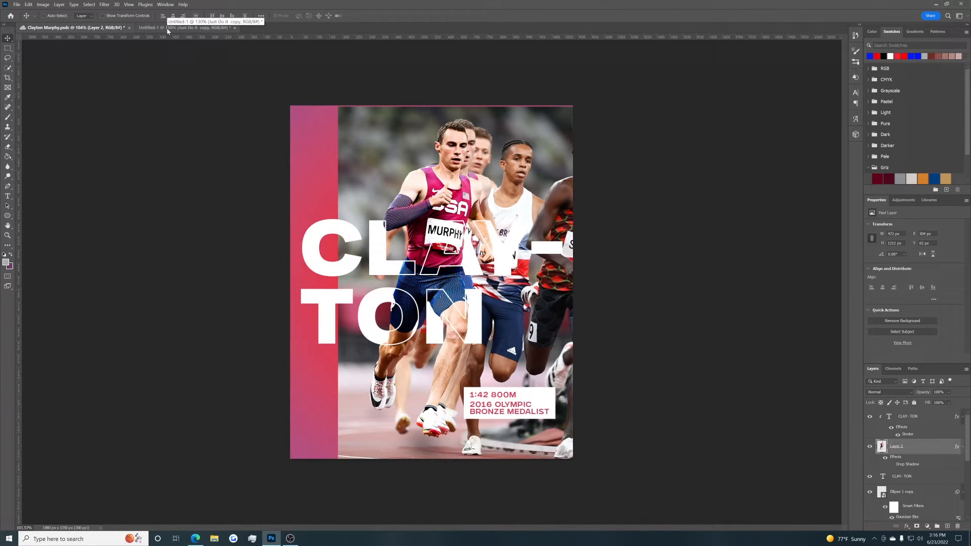
left_click(167, 28)
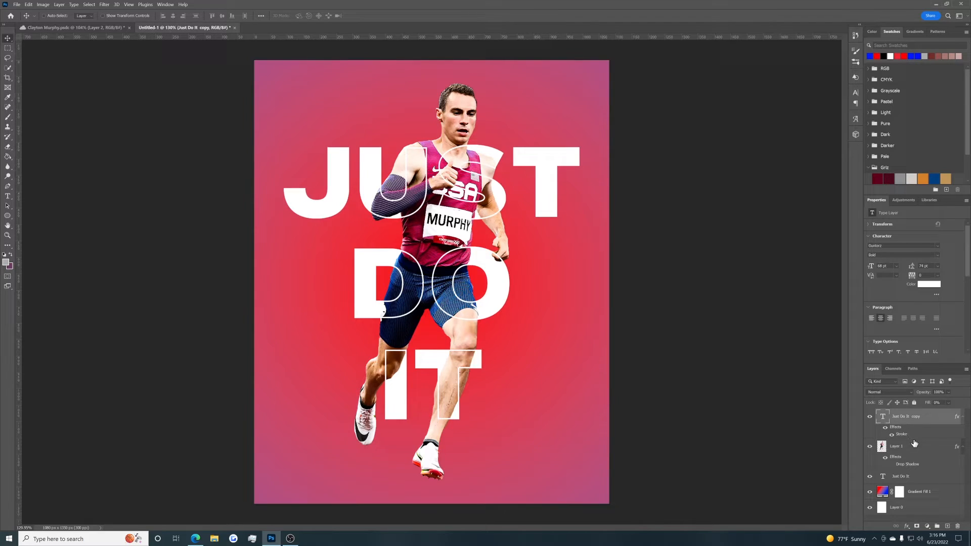
left_click_drag(913, 434, 912, 436)
left_click(912, 435, "alt")
mouse_move(470, 305)
left_mouse_down()
mouse_move(495, 287)
mouse_move(517, 314)
mouse_move(470, 299)
mouse_move(458, 310)
mouse_move(474, 308)
left_mouse_up()
scroll(384, 308, "up", 4)
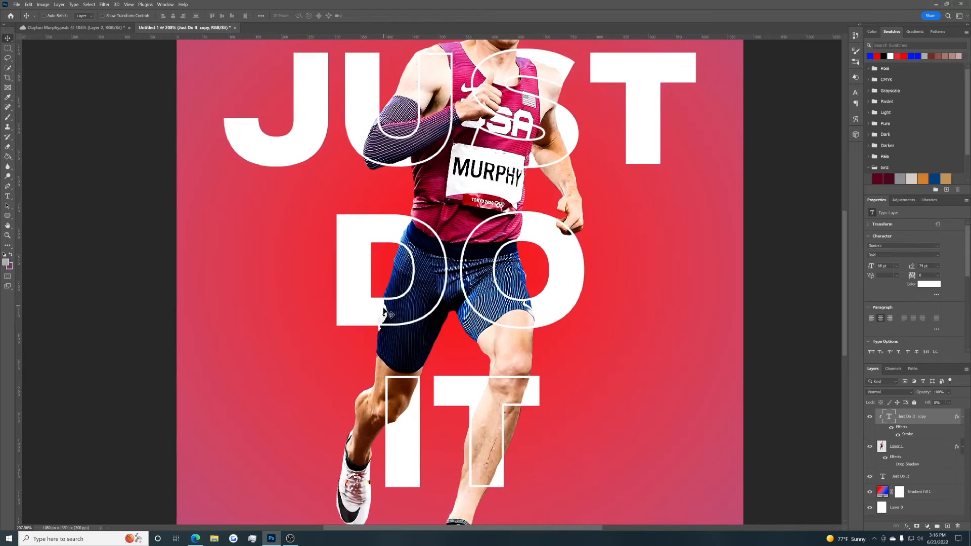
scroll(384, 310, "up", 8)
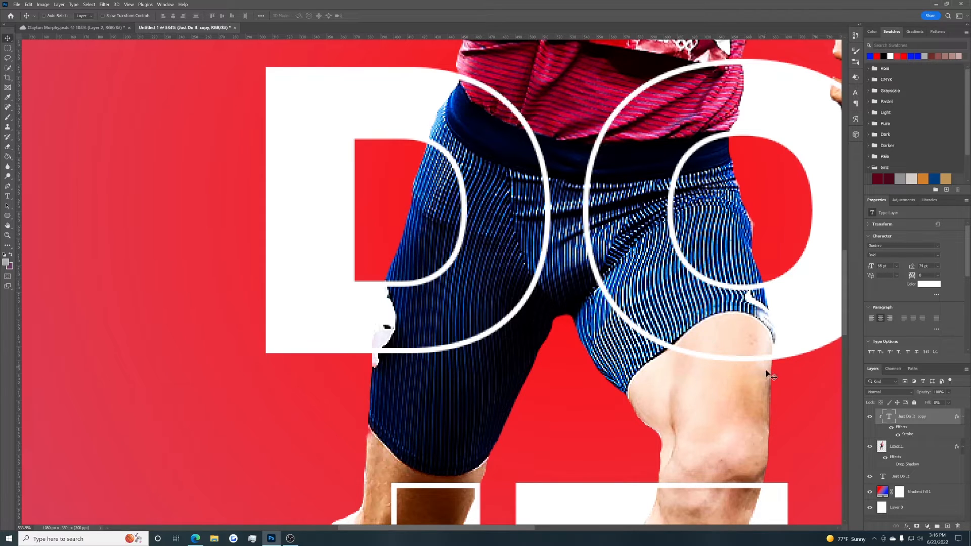
scroll(748, 371, "down", 14)
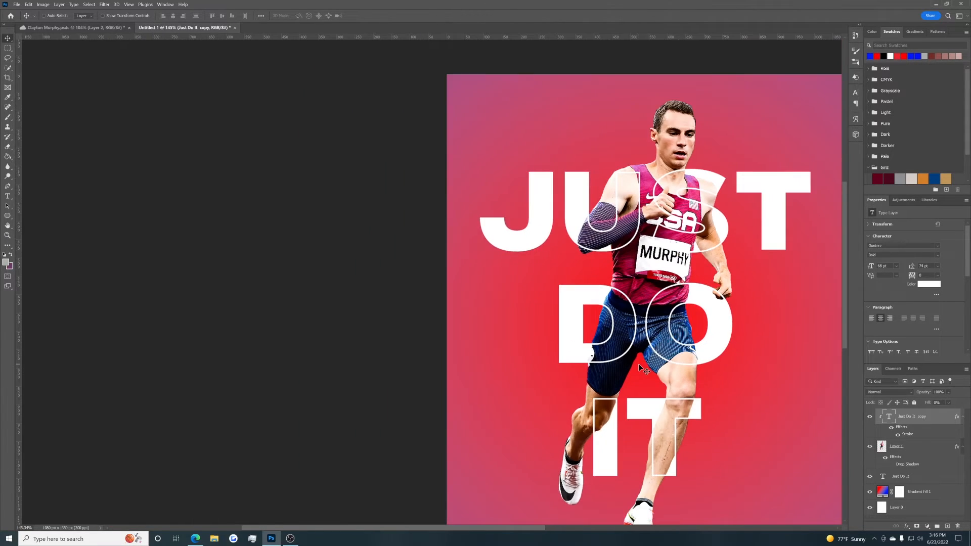
In the Clayton Murphy.psdc reference, hide the full background photo layer to examine the shadows under the runner, and return to the poster
scroll(459, 325, "up", 1)
scroll(459, 325, "up", 1)
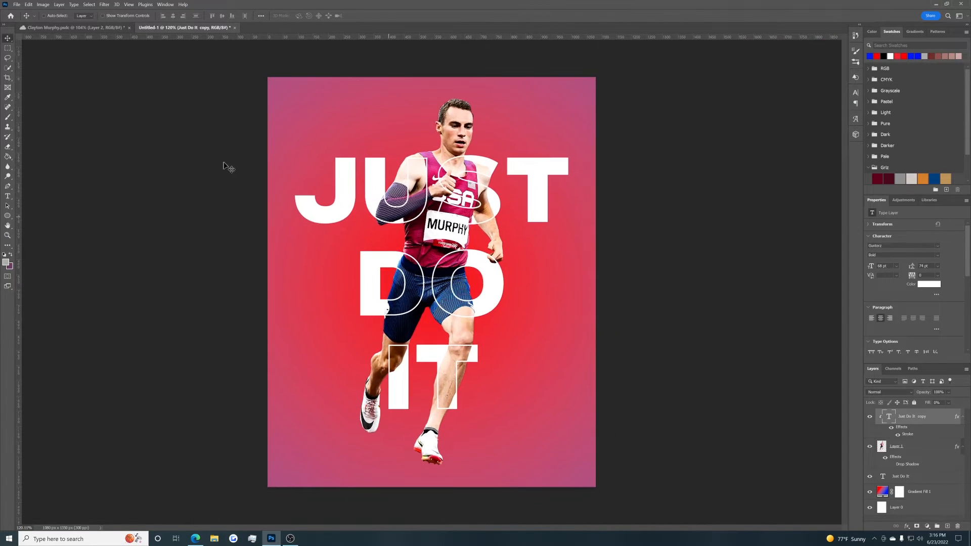
left_click(87, 28)
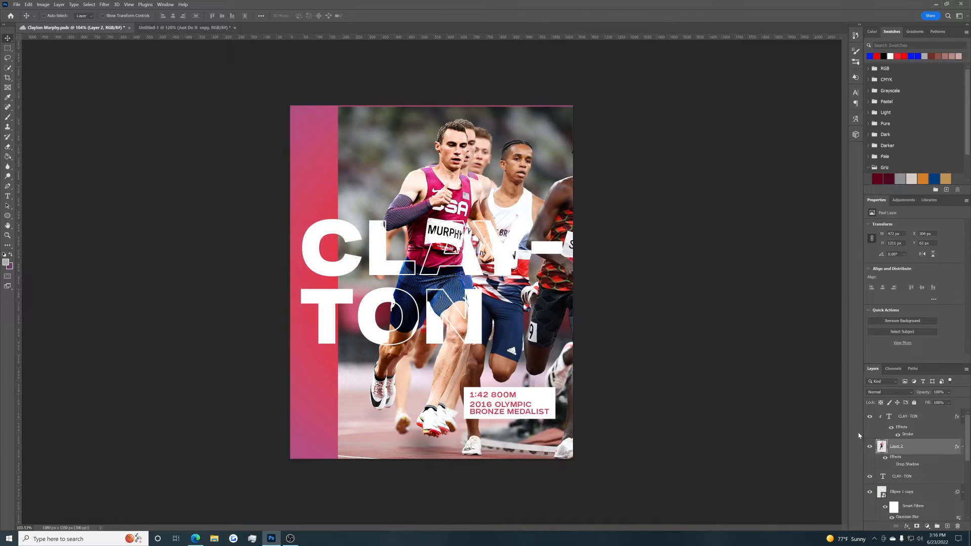
scroll(903, 463, "down", 3)
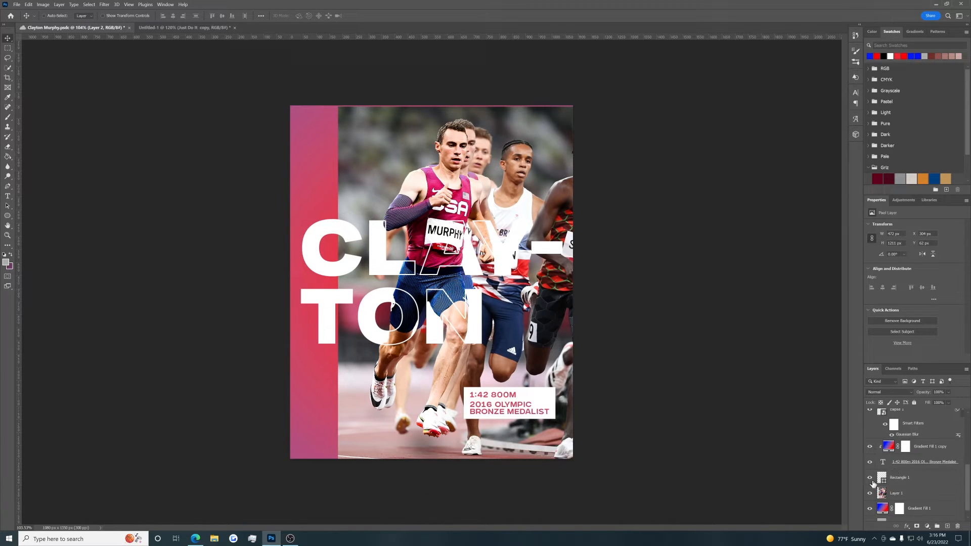
left_click(870, 493)
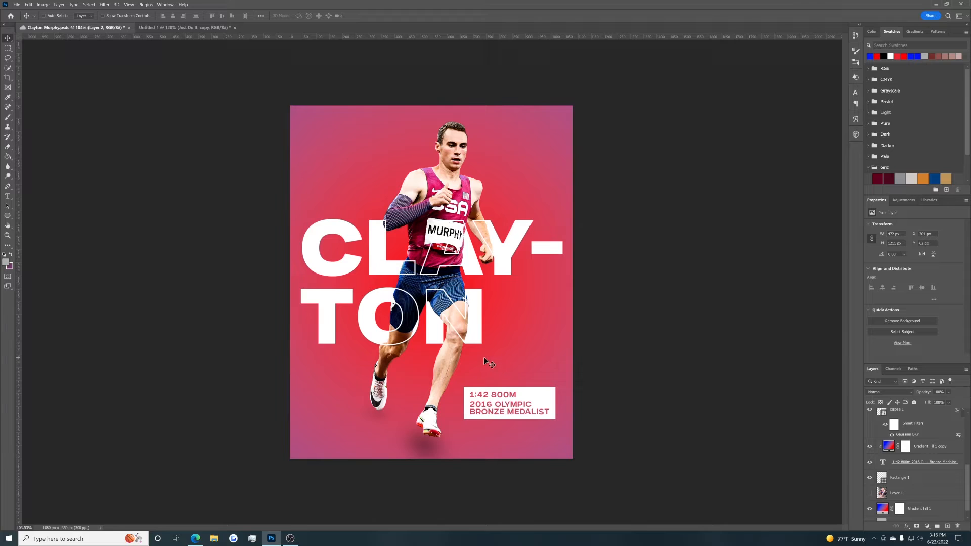
left_click(164, 27)
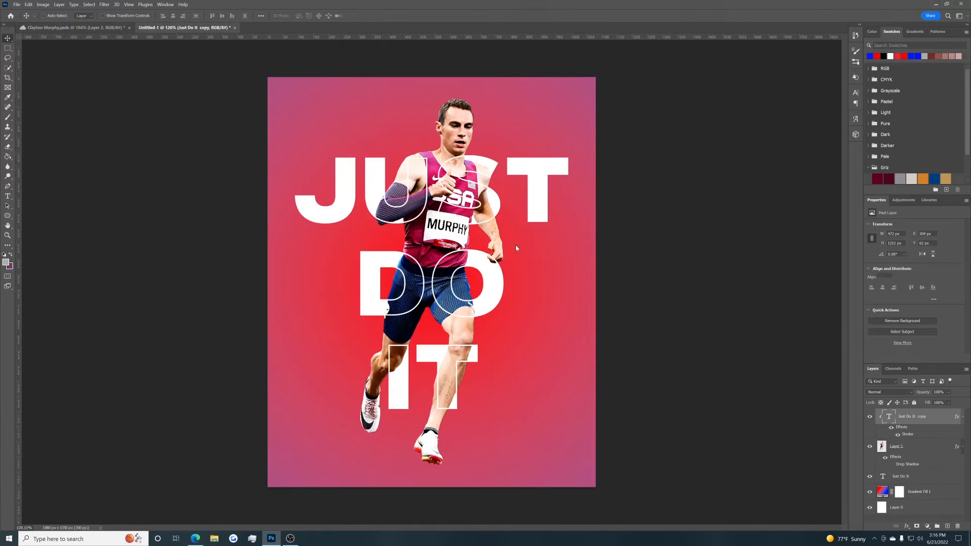
Draw a flat black ellipse without stroke, about 470 px wide and 73 px high, under the runner's feet, above the original text layer
scroll(435, 252, "down", 3)
scroll(436, 251, "up", 3)
scroll(435, 251, "down", 2)
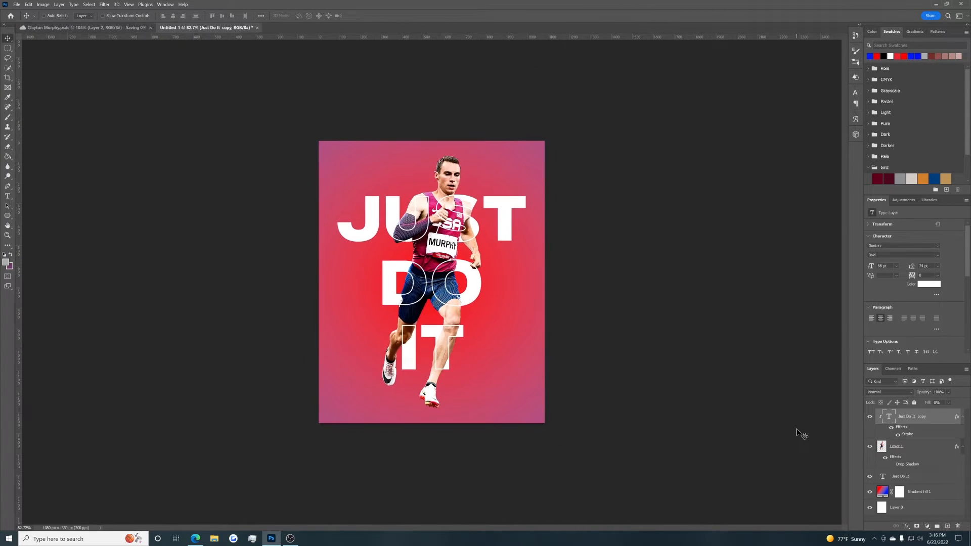
left_click(920, 480)
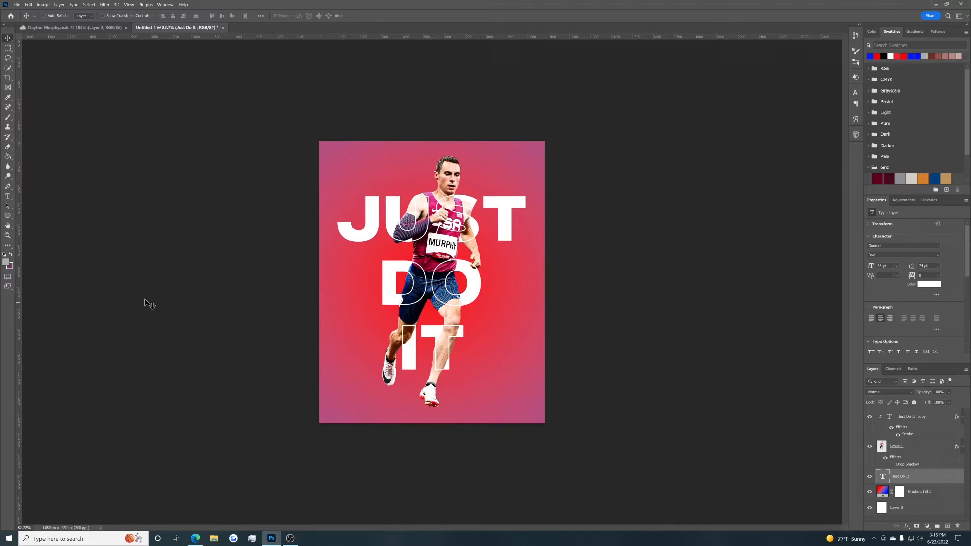
left_click(8, 217)
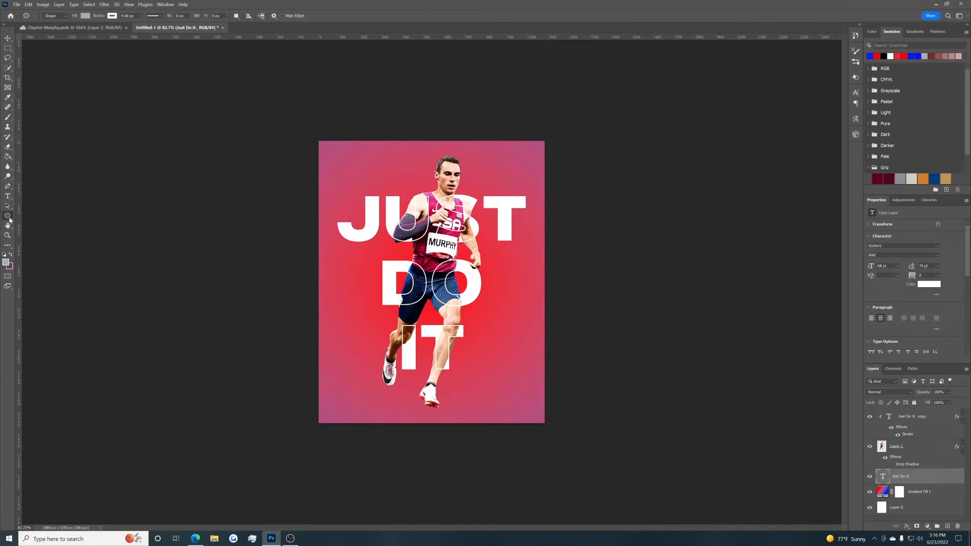
left_click(113, 16)
left_click(66, 32)
left_click(84, 17)
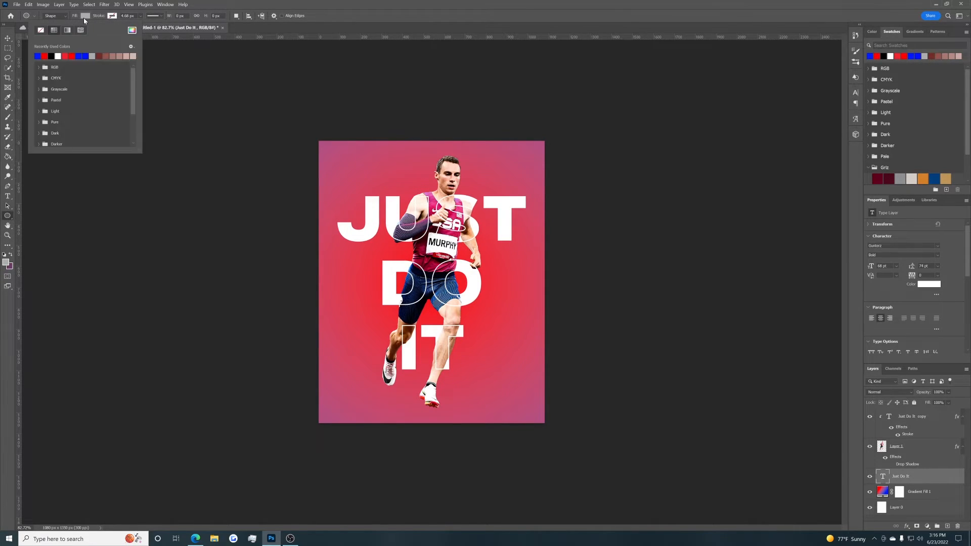
left_click(51, 56)
left_click(97, 15)
left_click_drag(372, 412, 445, 406)
left_click(7, 38)
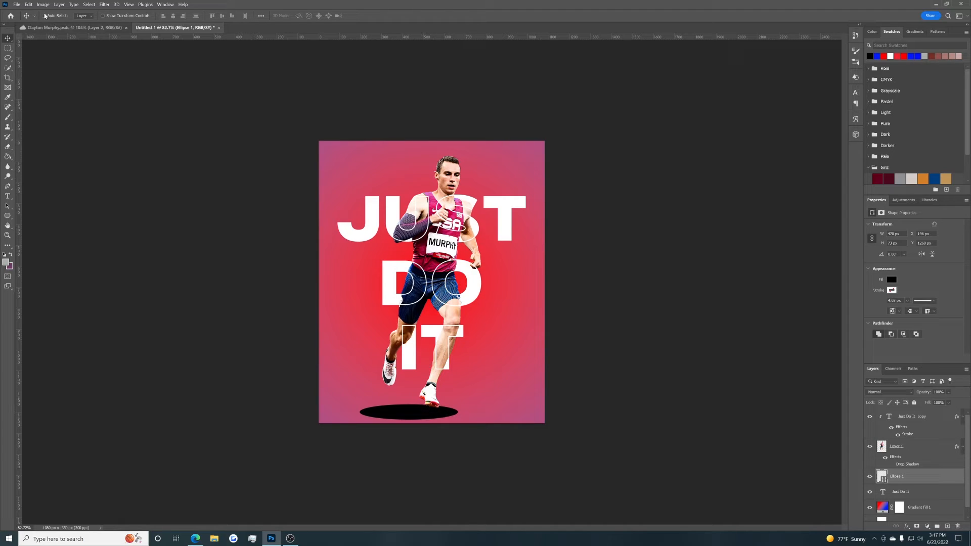
Examine how the blurred ellipse shadow layers are built in the Clayton Murphy.psdc reference, and return to the poster
key("ctrl+Tab")
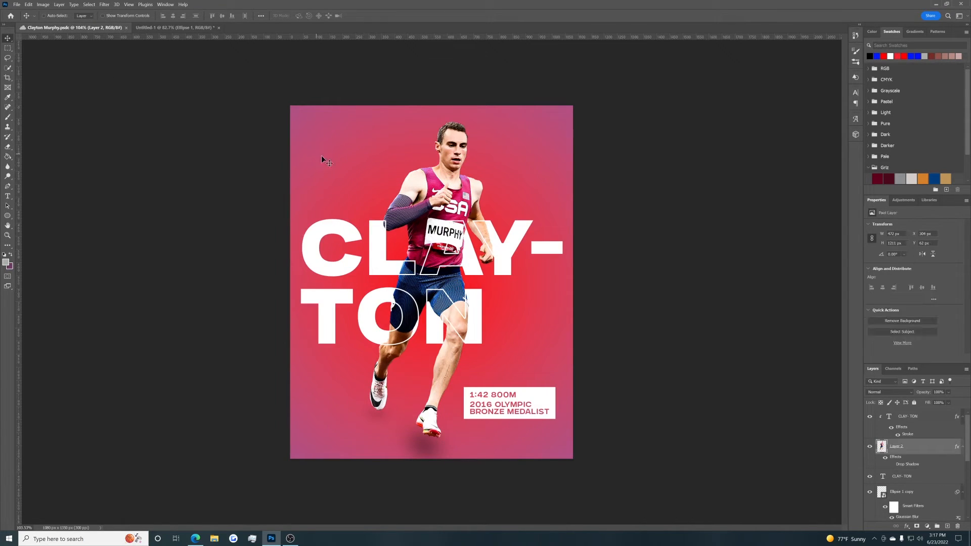
scroll(895, 475, "down", 3)
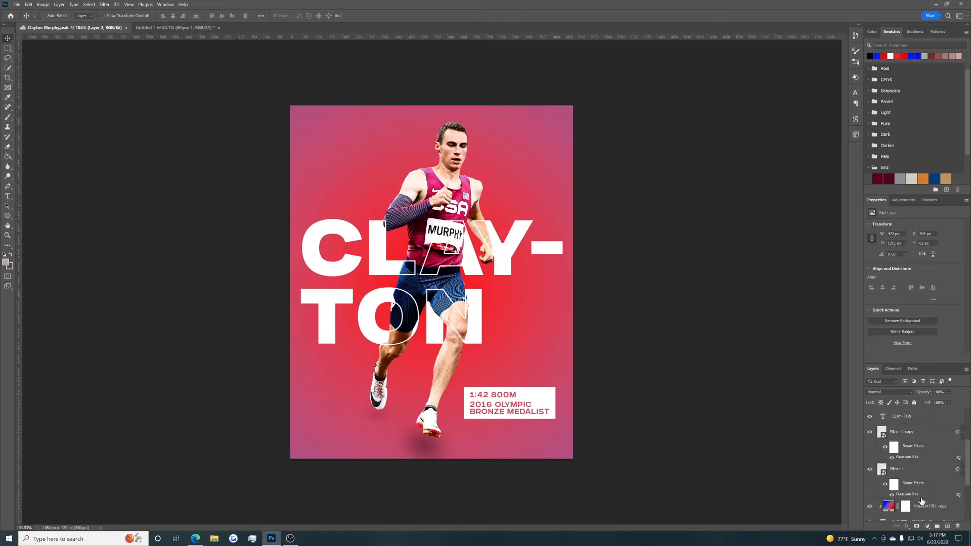
left_click(869, 440)
left_click(869, 440)
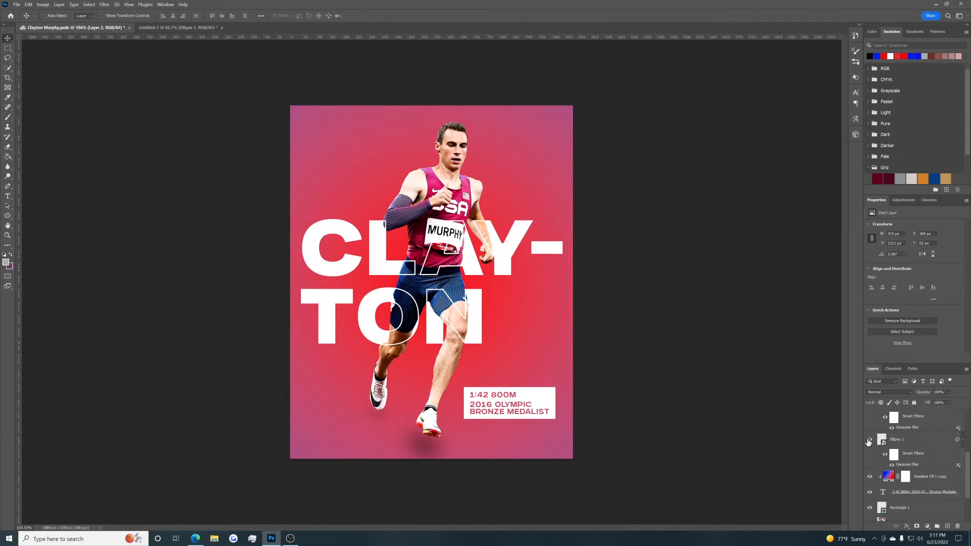
left_click(152, 27)
Shift the ellipse slightly left, convert it to a smart object, and apply a Gaussian Blur with a radius of about 38 px
left_click_drag(424, 424, 412, 421)
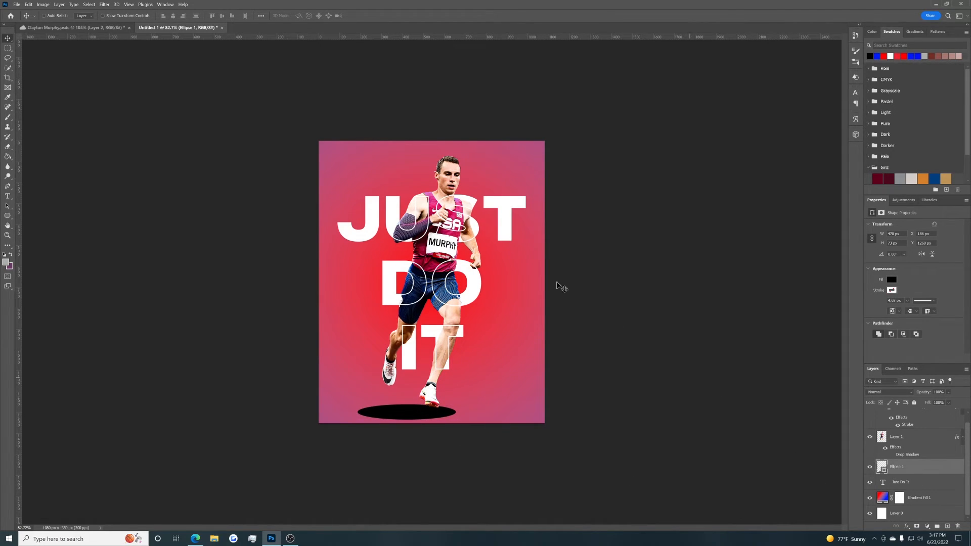
left_click(105, 5)
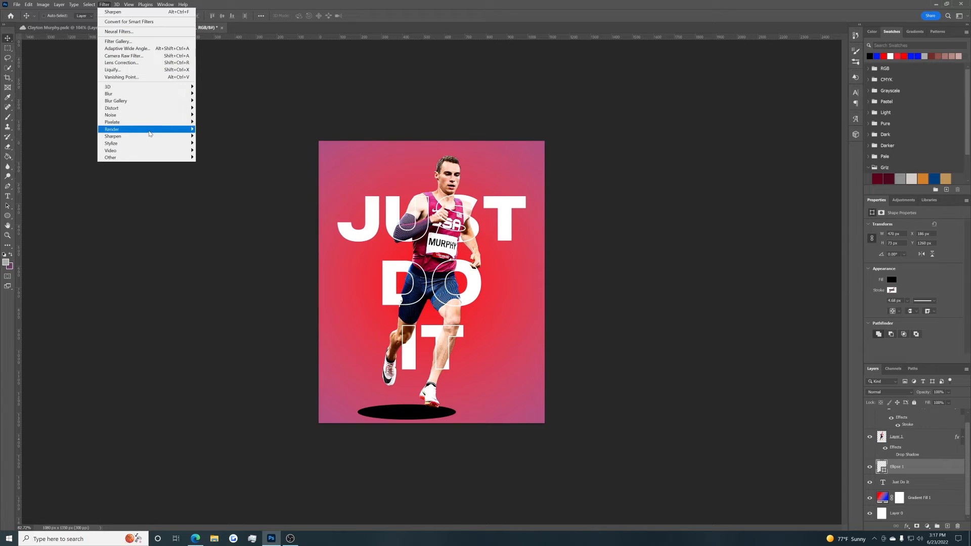
mouse_move(137, 95)
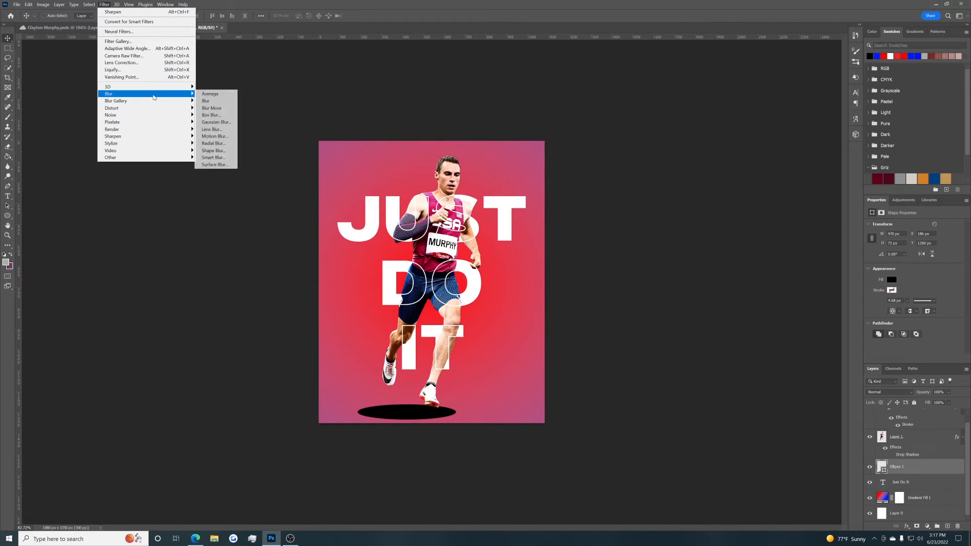
left_click(221, 122)
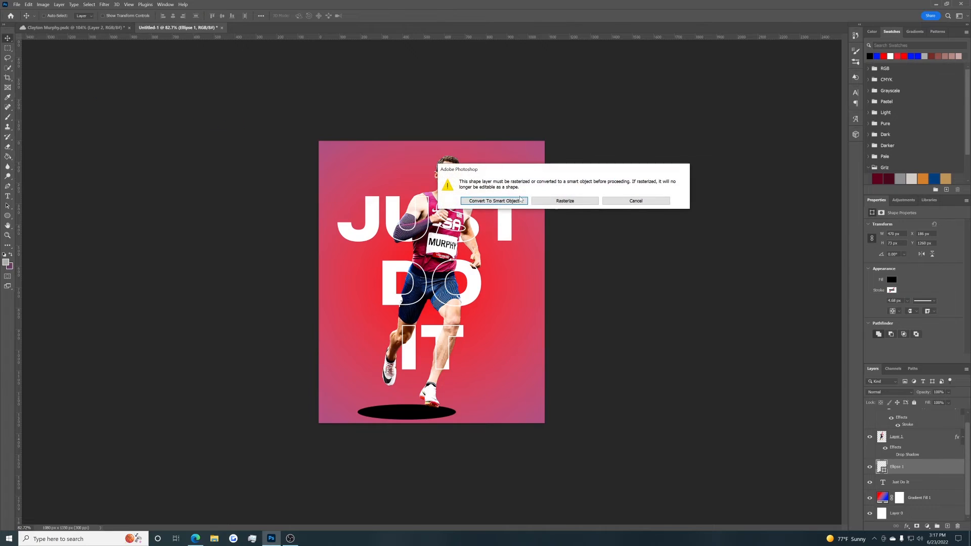
key("Return")
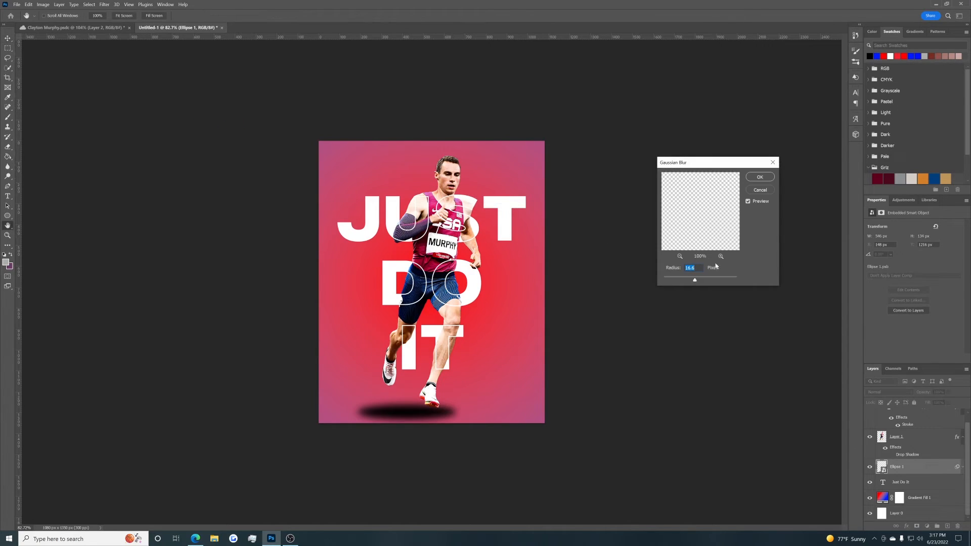
left_click_drag(707, 281, 701, 280)
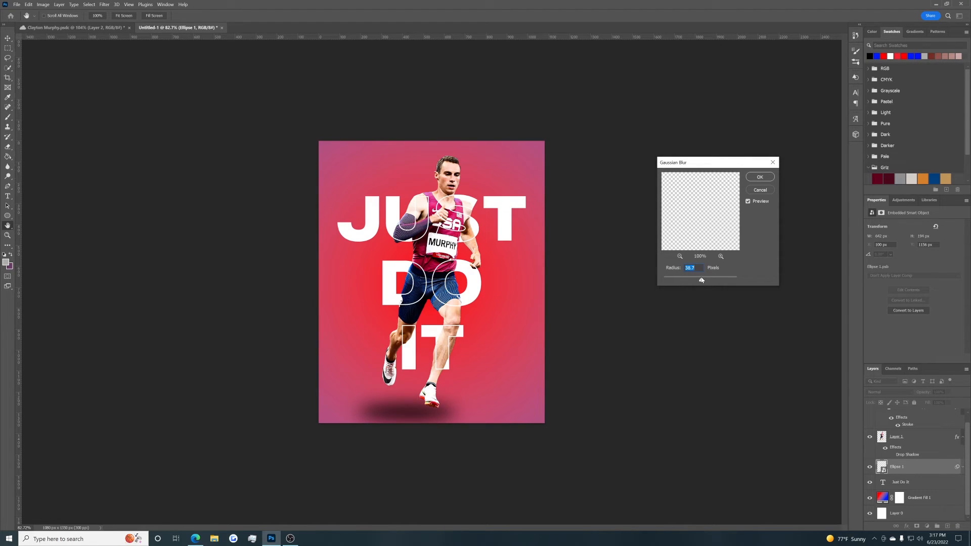
left_click(748, 181)
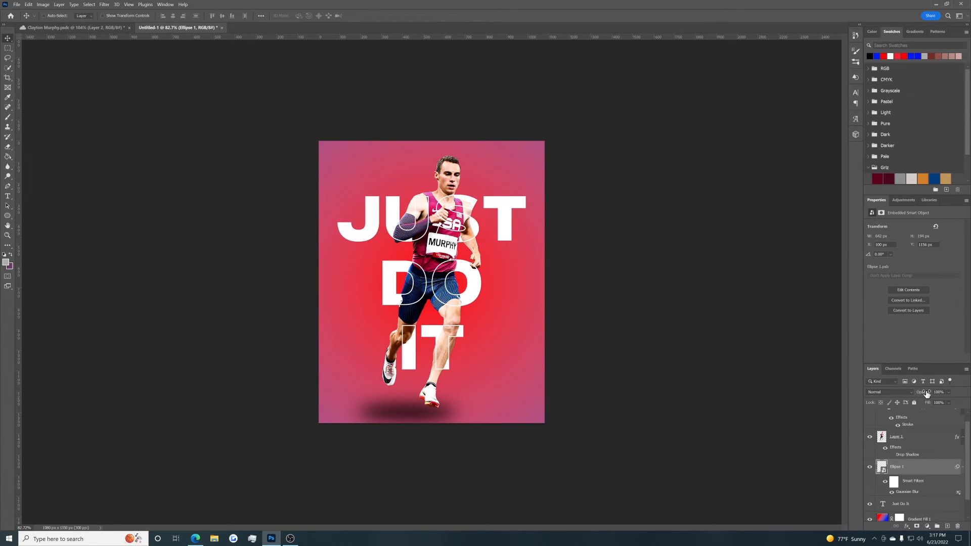
Lower the blurred ellipse's opacity to 49%, keep its blend mode Normal, and move it slightly up and left beneath the feet
left_click_drag(926, 394, 903, 399)
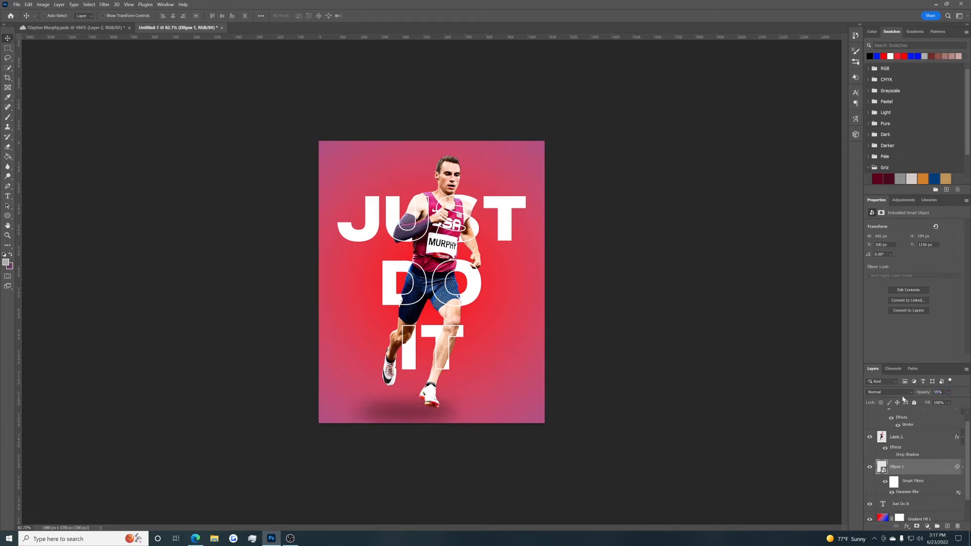
left_click(890, 392)
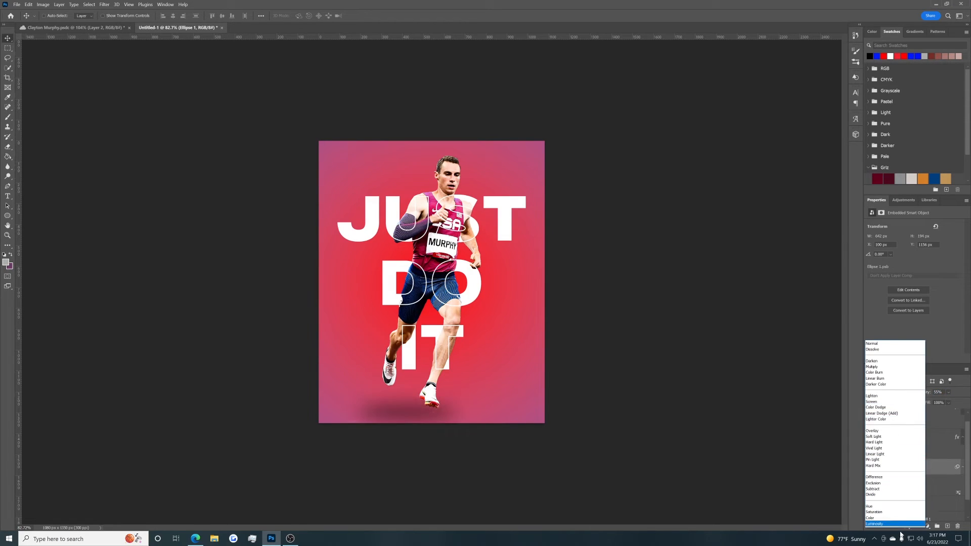
left_click(894, 345)
left_click_drag(434, 417, 447, 399)
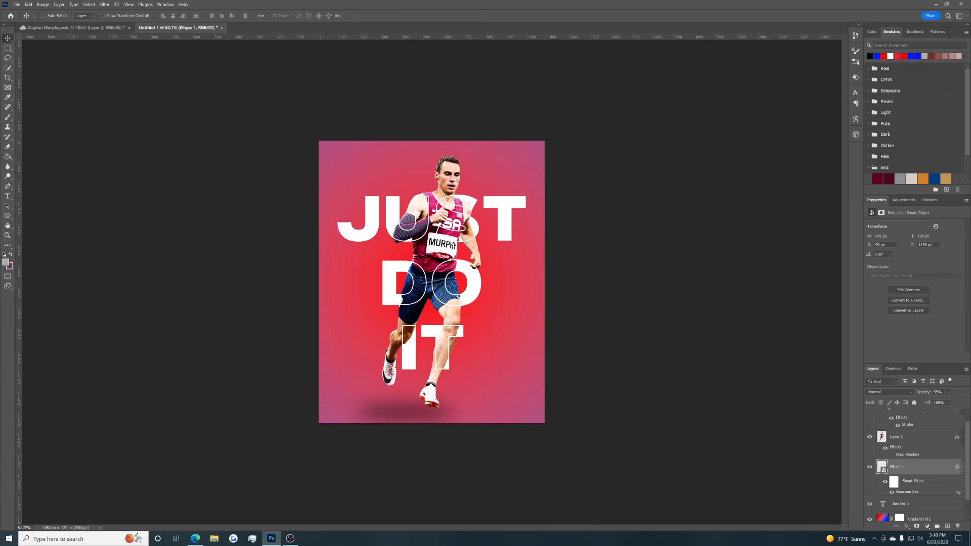
left_click_drag(928, 394, 925, 394)
Add an empty layer above the ellipse shadow for brush painting and set the foreground color to black (000000)
key("b")
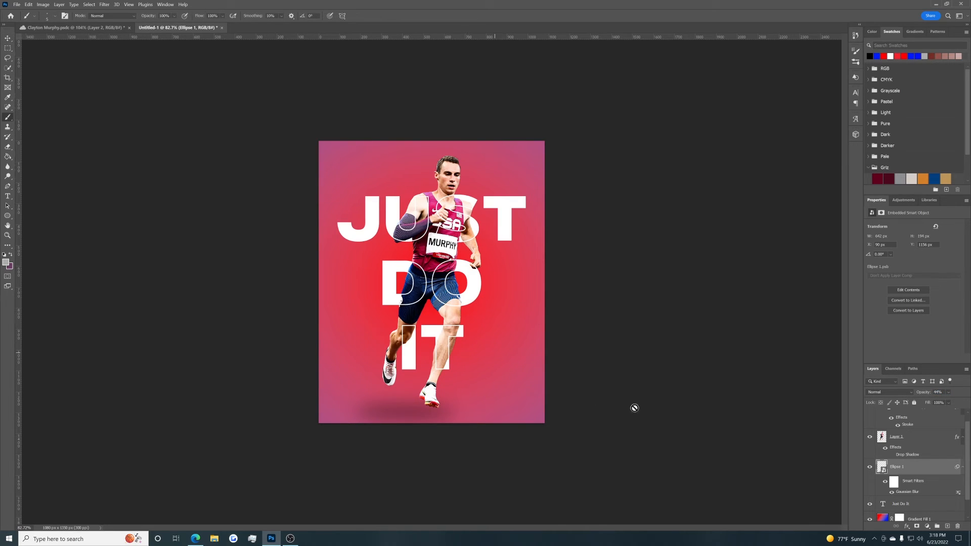
left_click(947, 525)
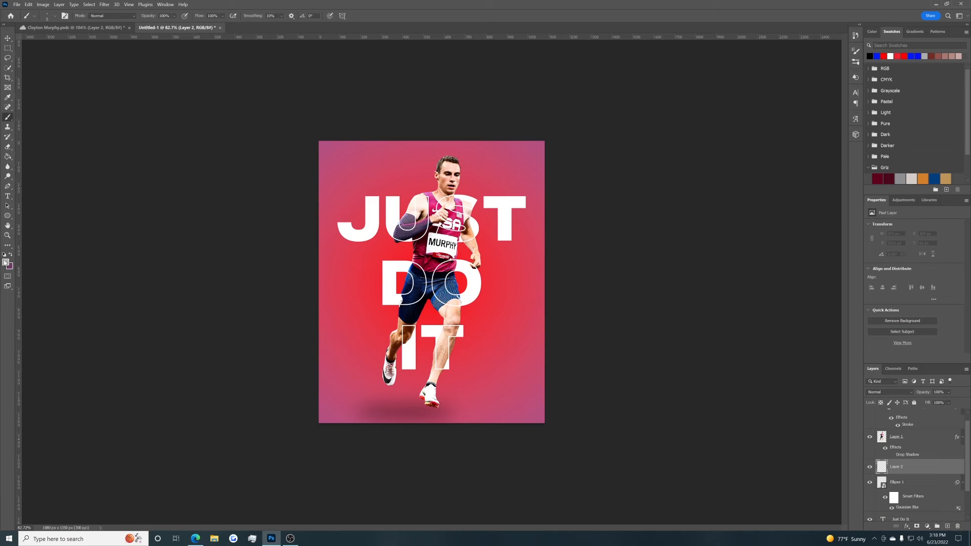
left_click(6, 262)
left_click_drag(683, 432, 643, 470)
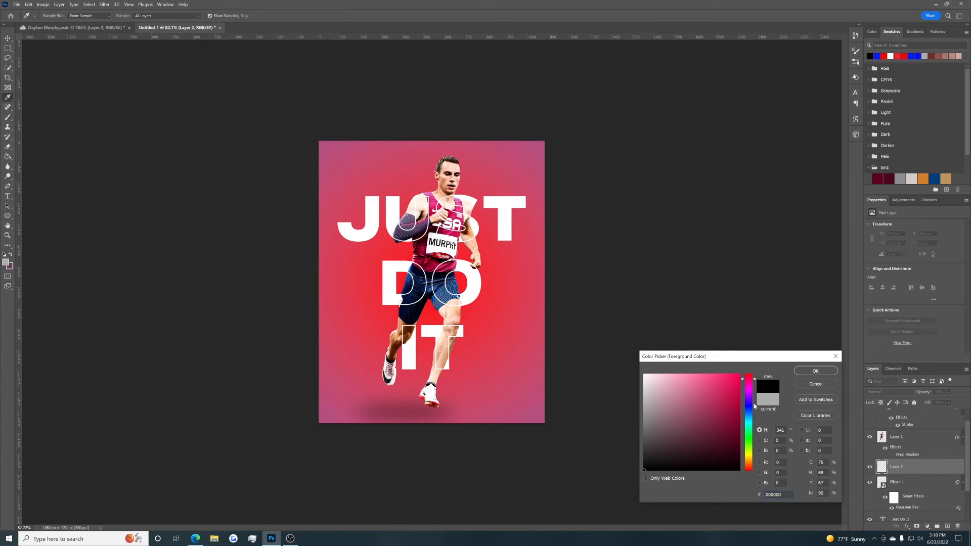
left_click(808, 371)
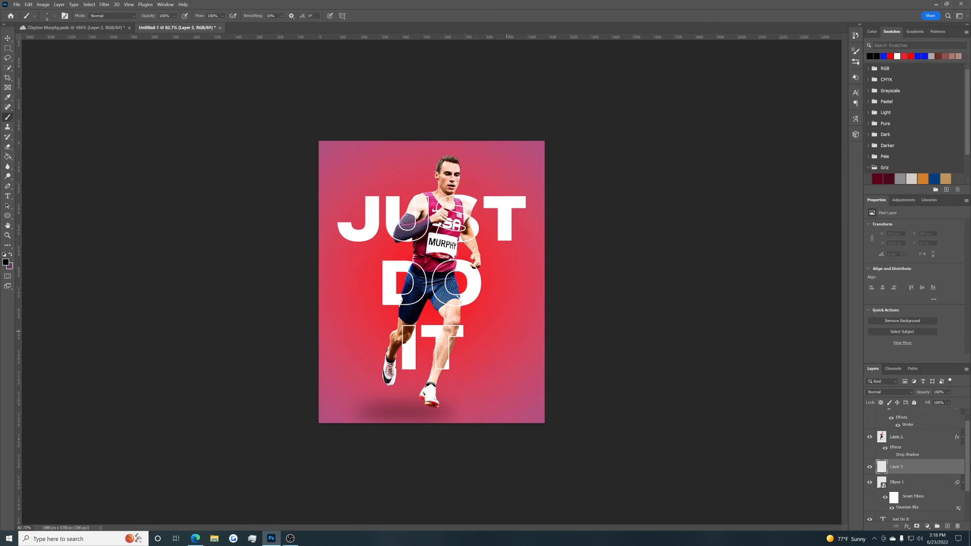
Set up a soft round brush of 500 px with minimum hardness and 20% opacity
key("bracketright")
key("bracketright")
key("bracketright")
key("bracketright")
key("bracketleft")
key("2")
left_click(51, 16)
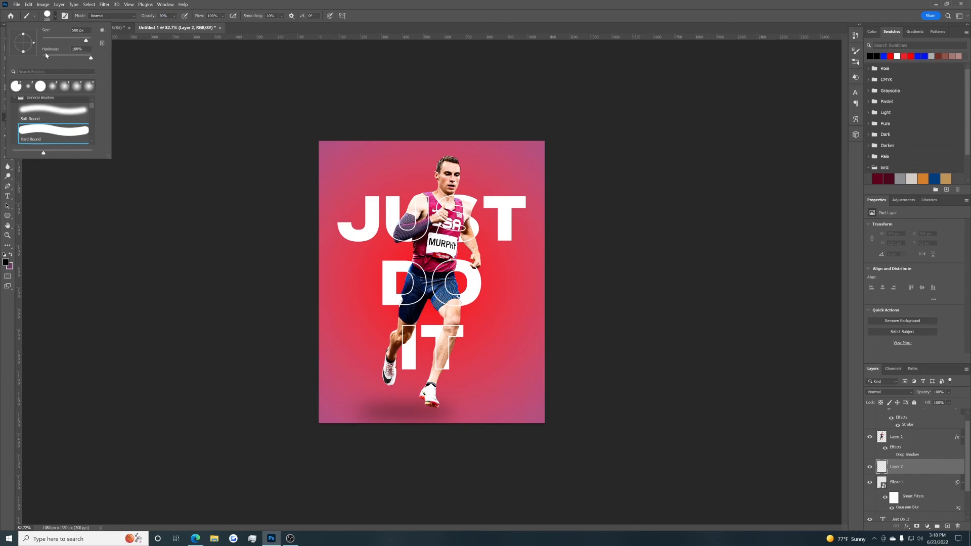
left_click_drag(51, 57, 42, 58)
left_click(55, 16)
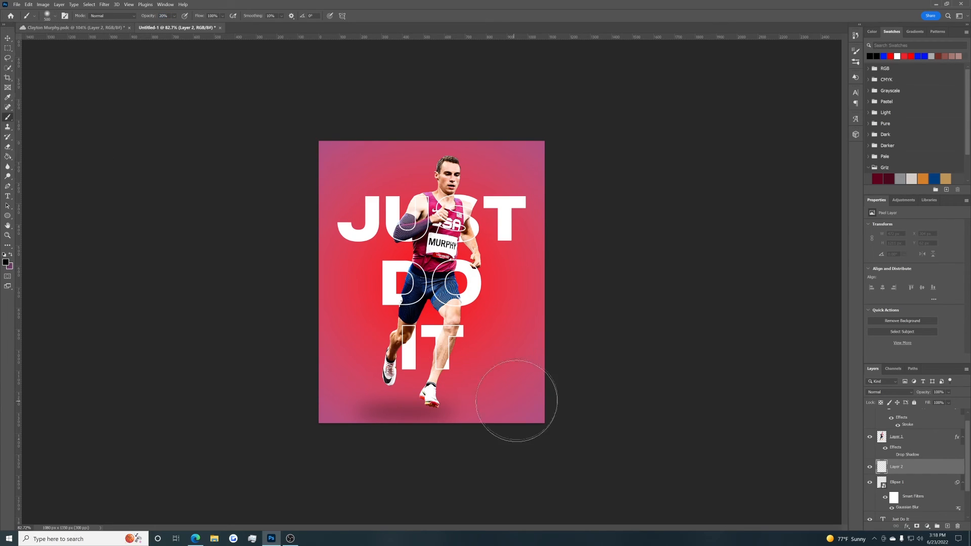
Paint soft black shading on the new layer across the poster's lower right area and beneath the runner's feet
left_click(515, 388)
left_click(471, 384)
left_click(501, 392)
left_click(477, 397)
left_click(390, 405)
left_click(434, 382)
left_click(395, 403)
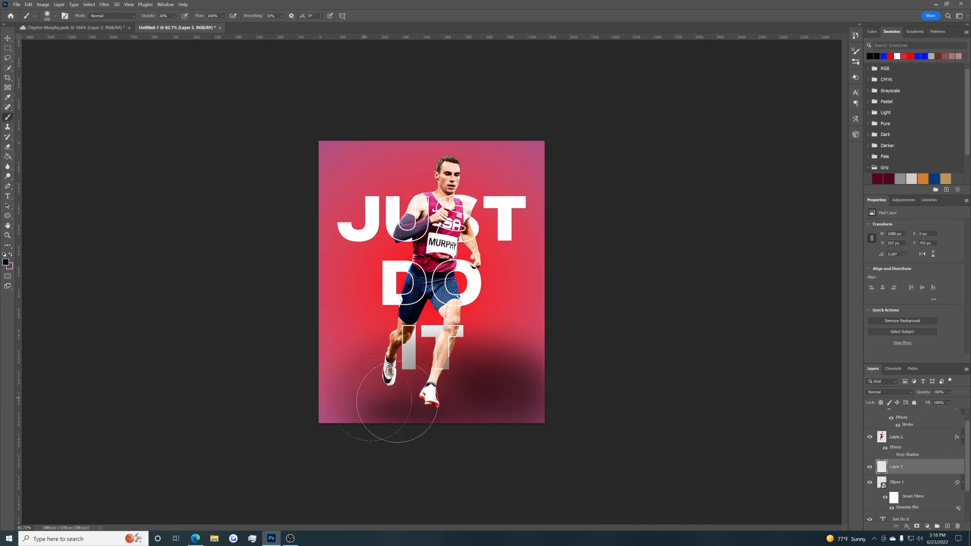
Undo the brush strokes back to the first faint shading at the poster's lower right, and switch to the Move tool
key("ctrl+z")
key("ctrl+z")
key("ctrl+z")
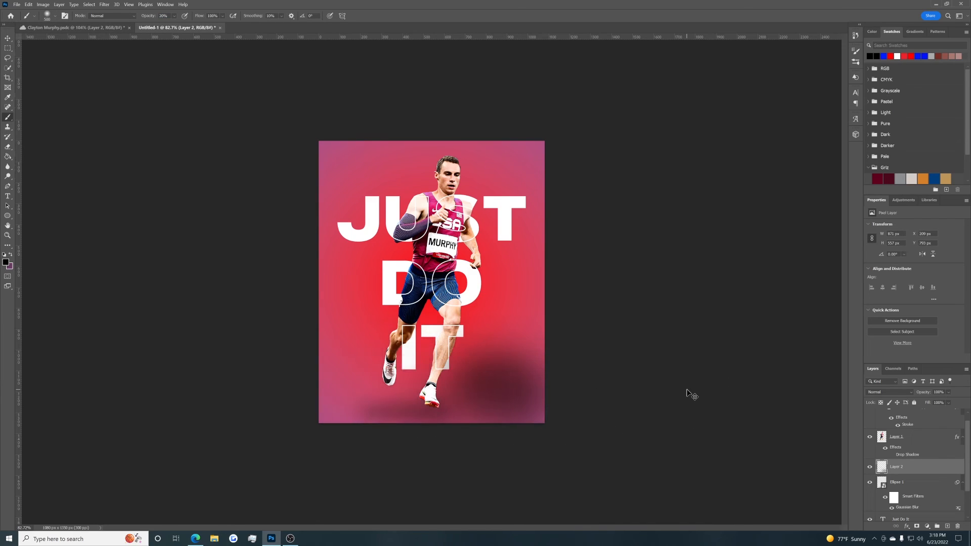
key("ctrl+z")
key("ctrl+z")
key("ctrl+z")
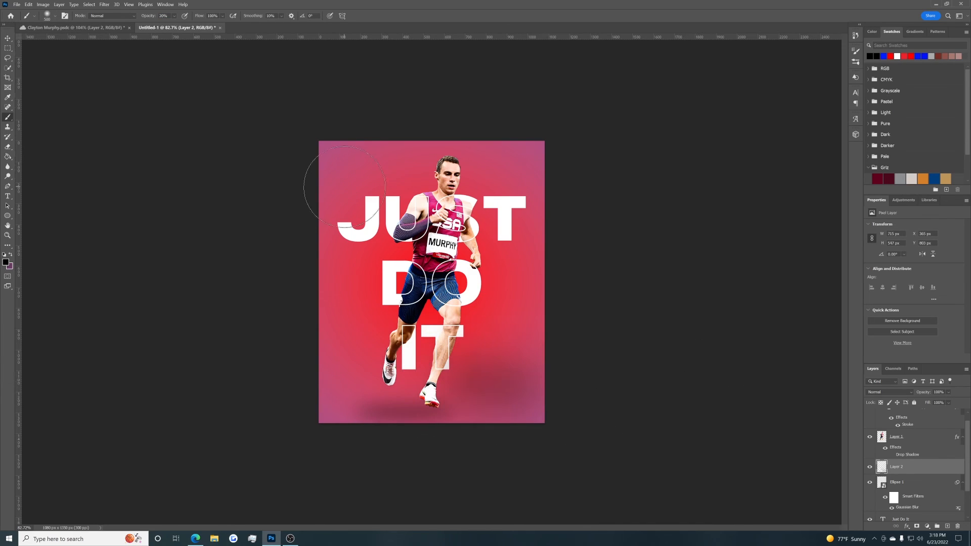
left_click(8, 39)
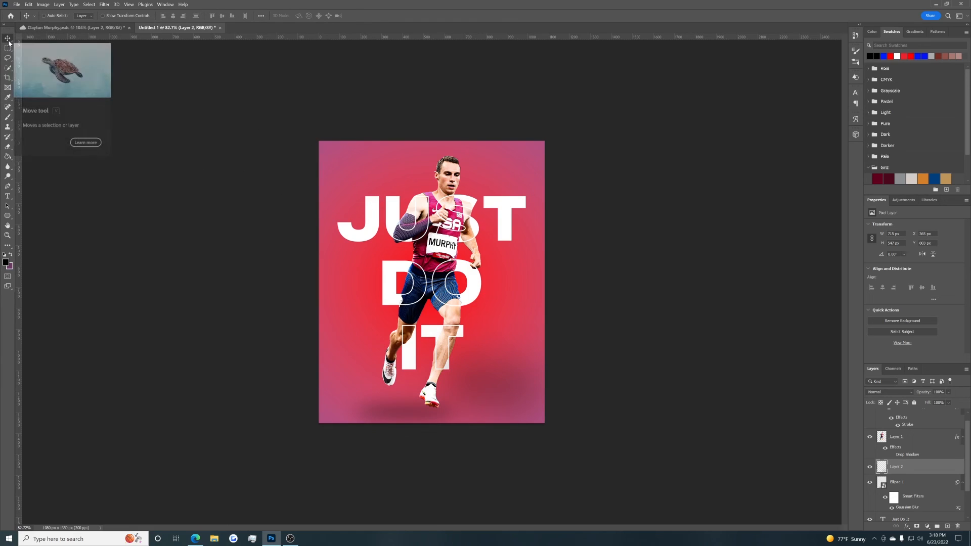